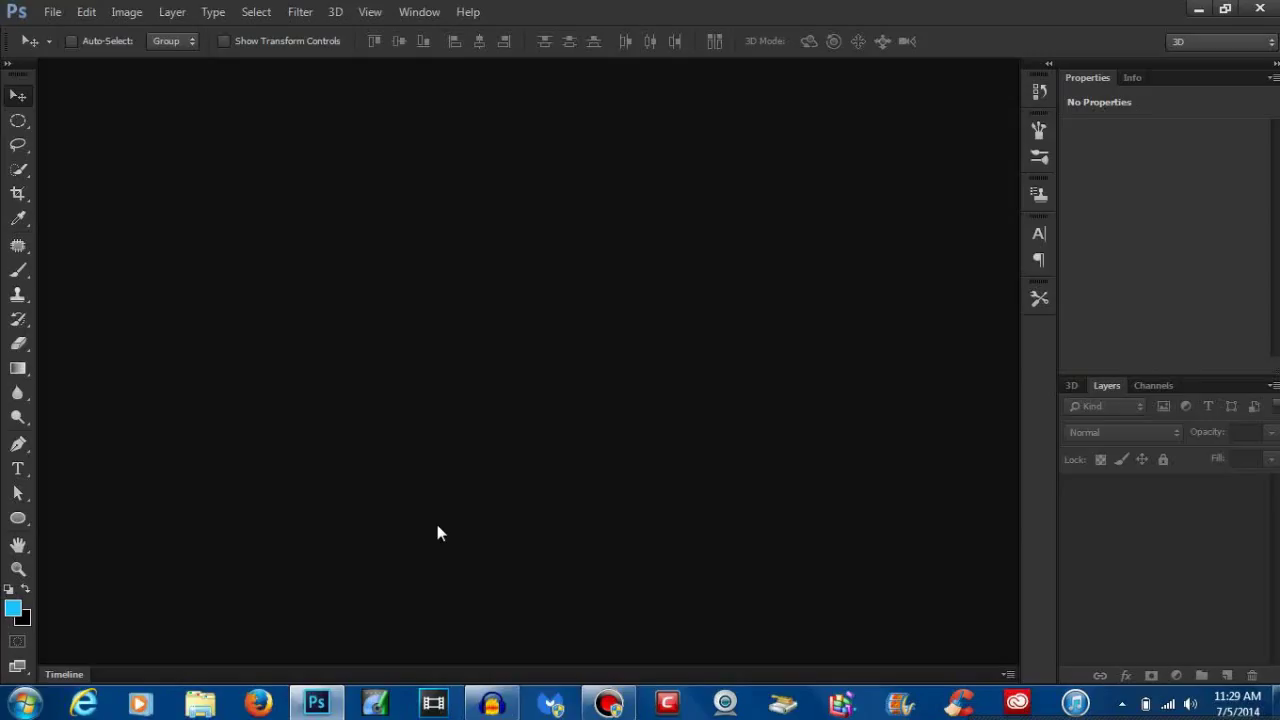
# Create a new square document 1280 pixels wide and 1280 pixels high
pyautogui.hotkey('ctrl', 'n')
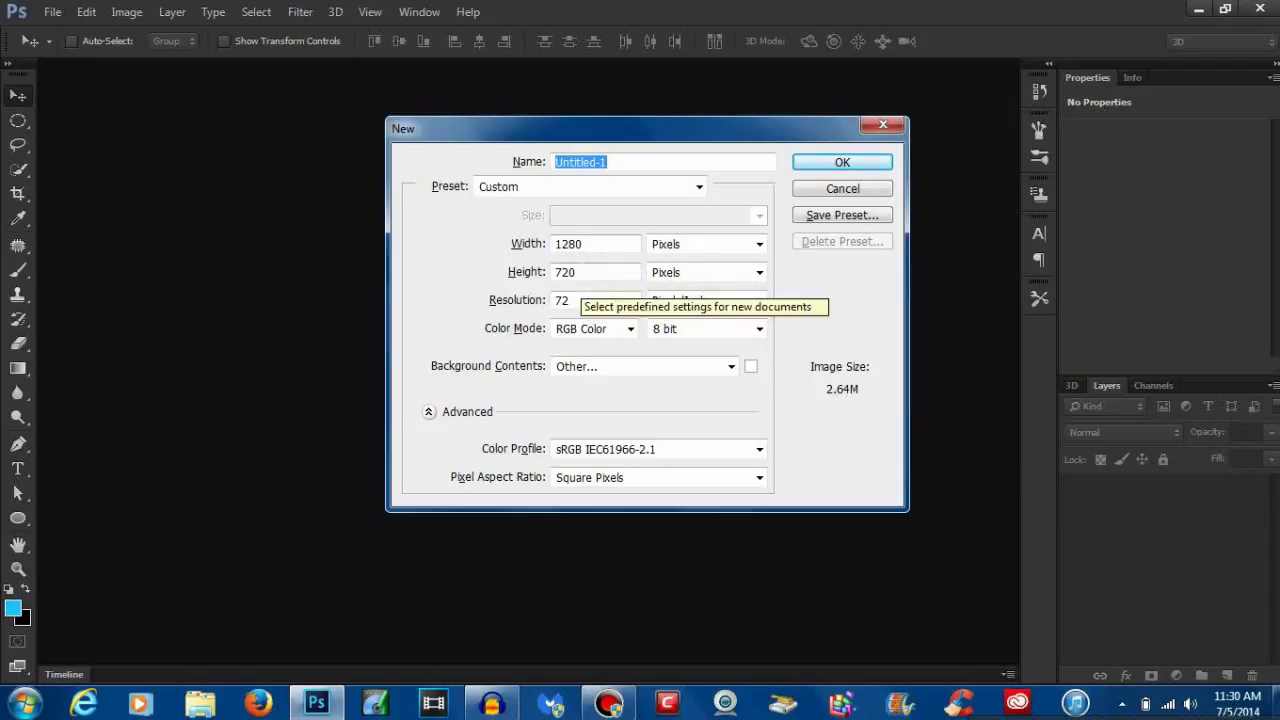
pyautogui.click(566, 274)
pyautogui.write('1280')
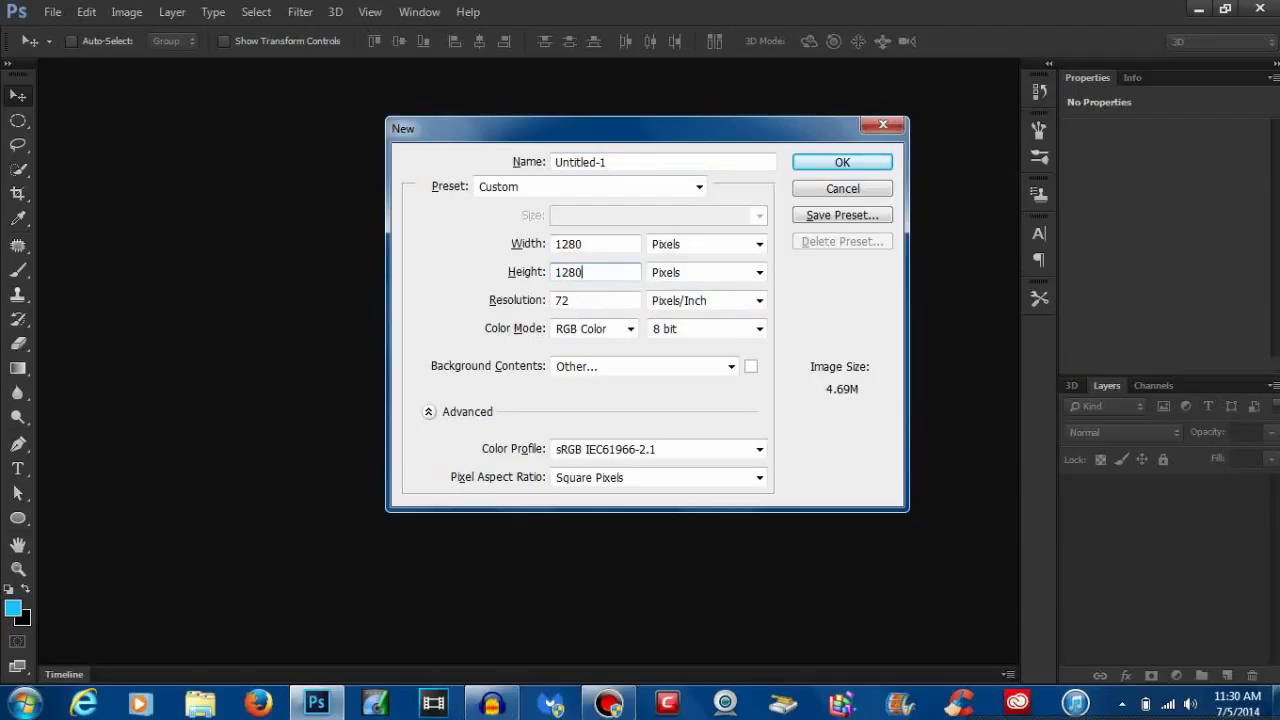
pyautogui.press('Return')
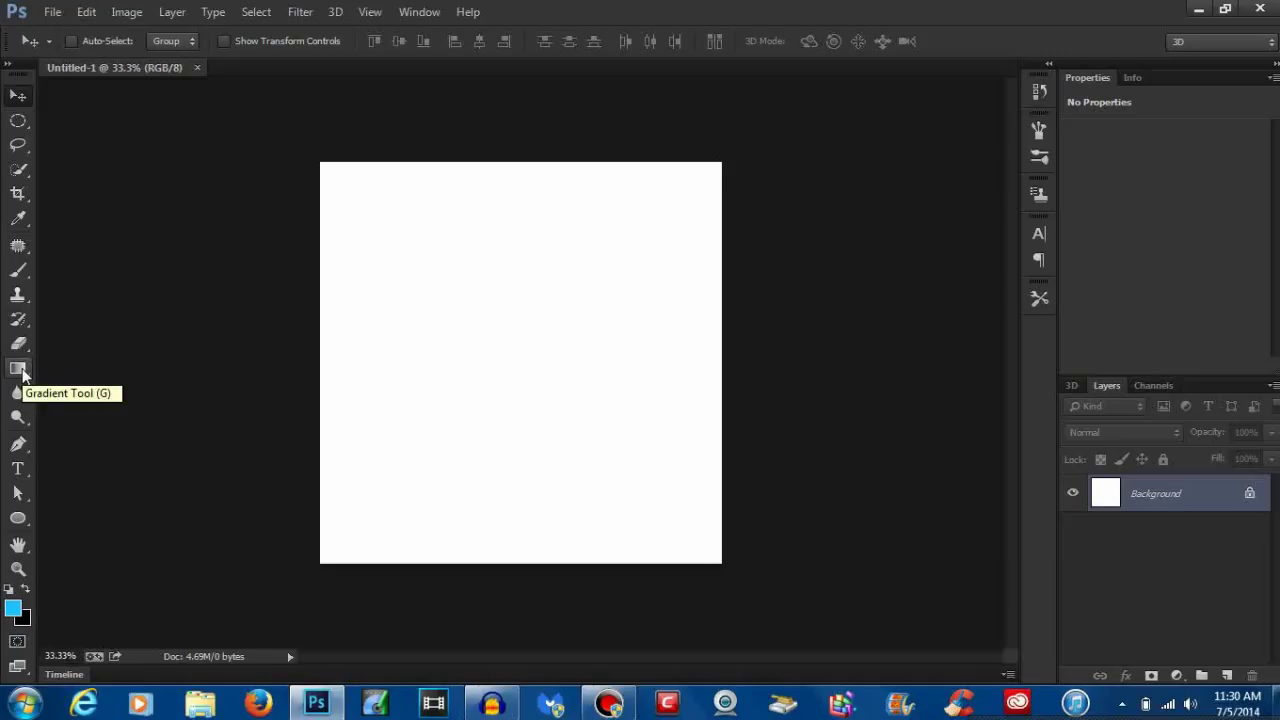
# Fill the canvas with a linear Foreground to Background gradient, running from blue at the upper edge to black at the lower edge
pyautogui.click(18, 369)
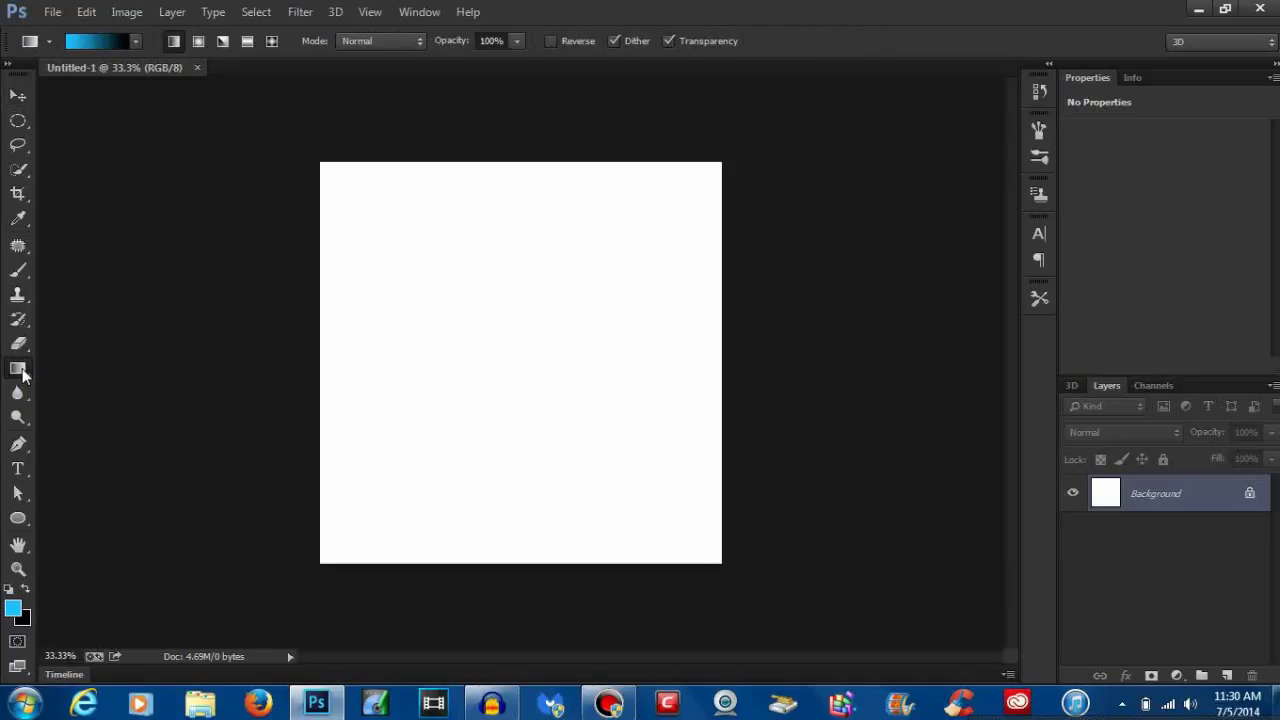
pyautogui.click(94, 40)
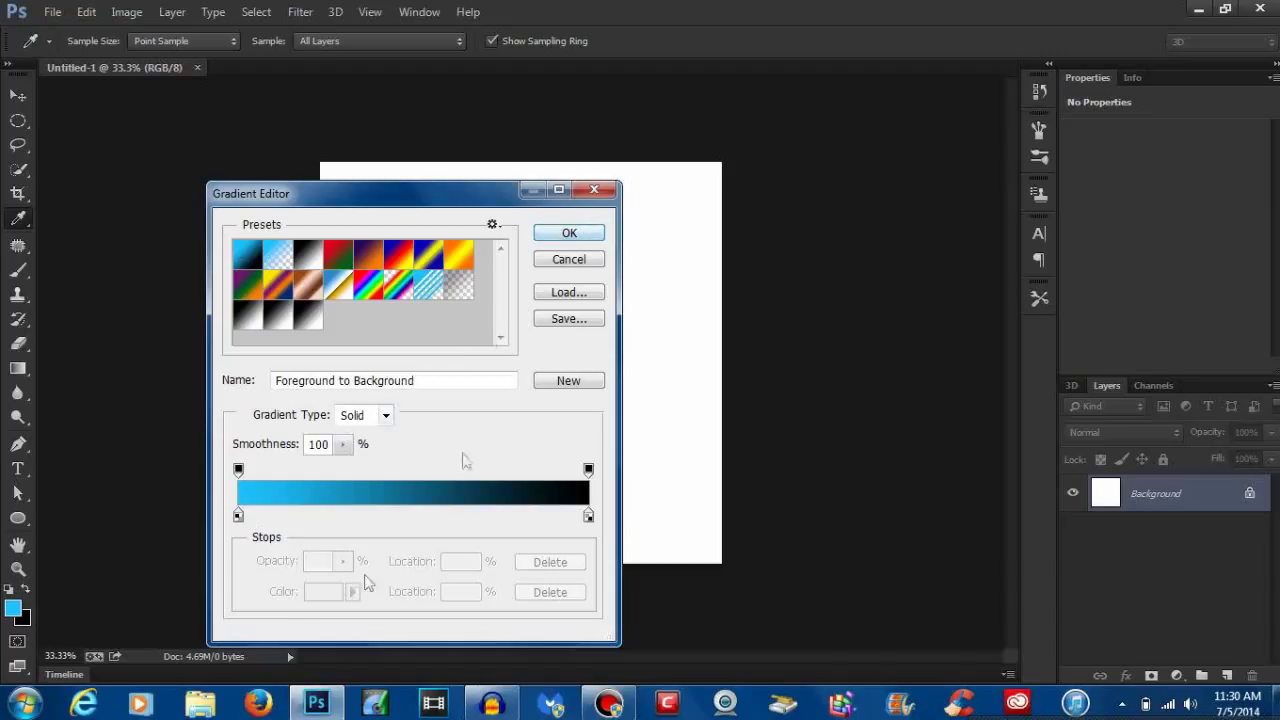
pyautogui.click(564, 234)
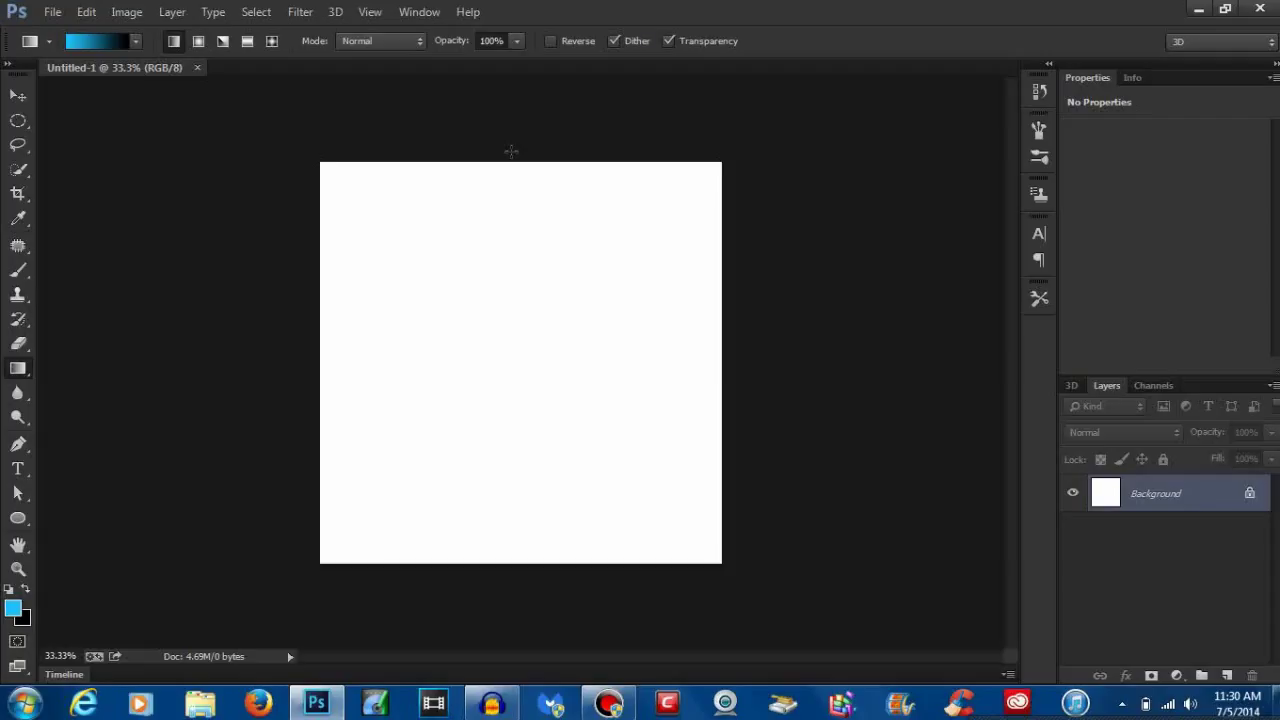
pyautogui.moveTo(511, 151); pyautogui.dragTo(523, 564)
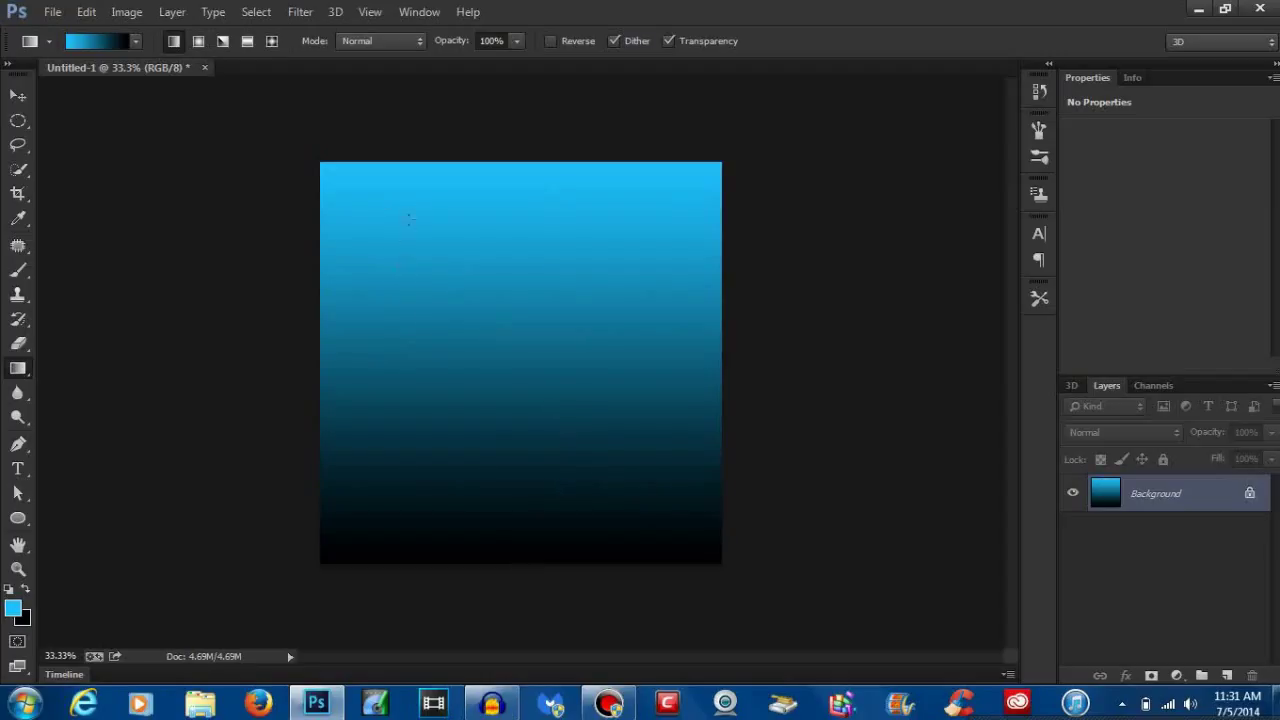
# Apply the Wave distortion with the Square type, 151 generators, wavelength 51 to 52 and amplitude 5 to 35
pyautogui.click(303, 16)
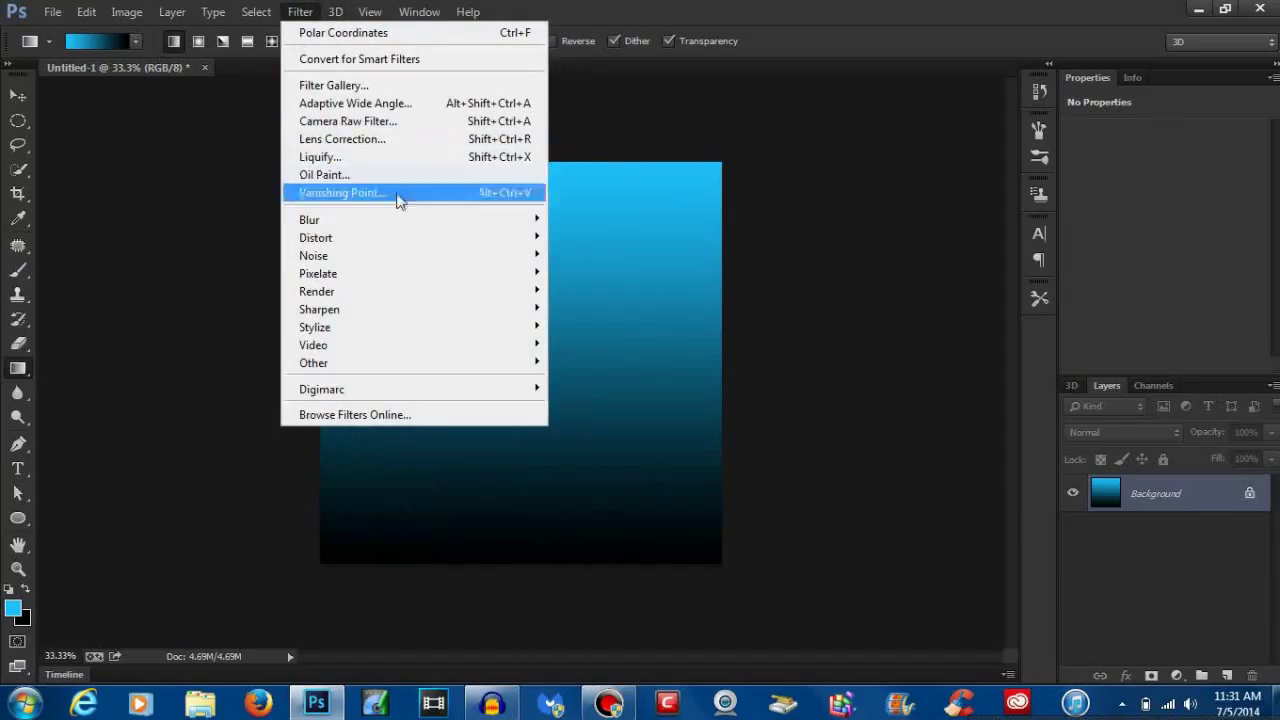
pyautogui.moveTo(503, 237)
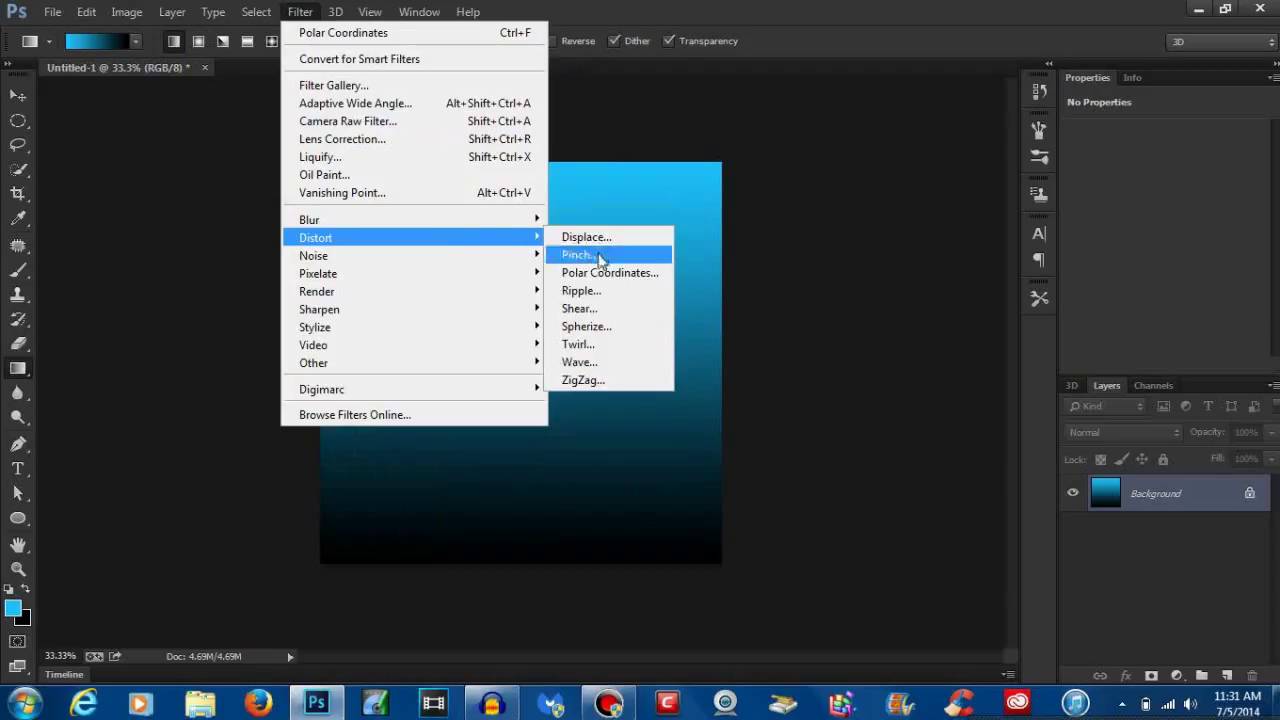
pyautogui.click(604, 366)
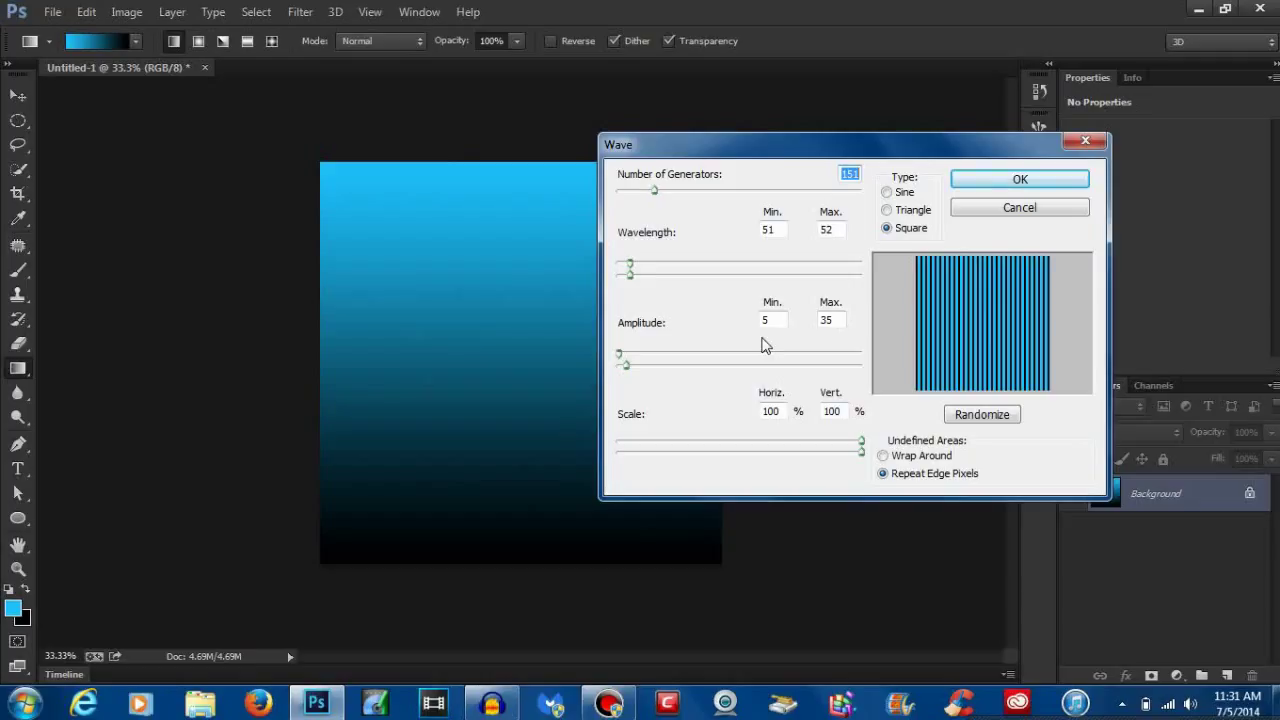
pyautogui.click(887, 193)
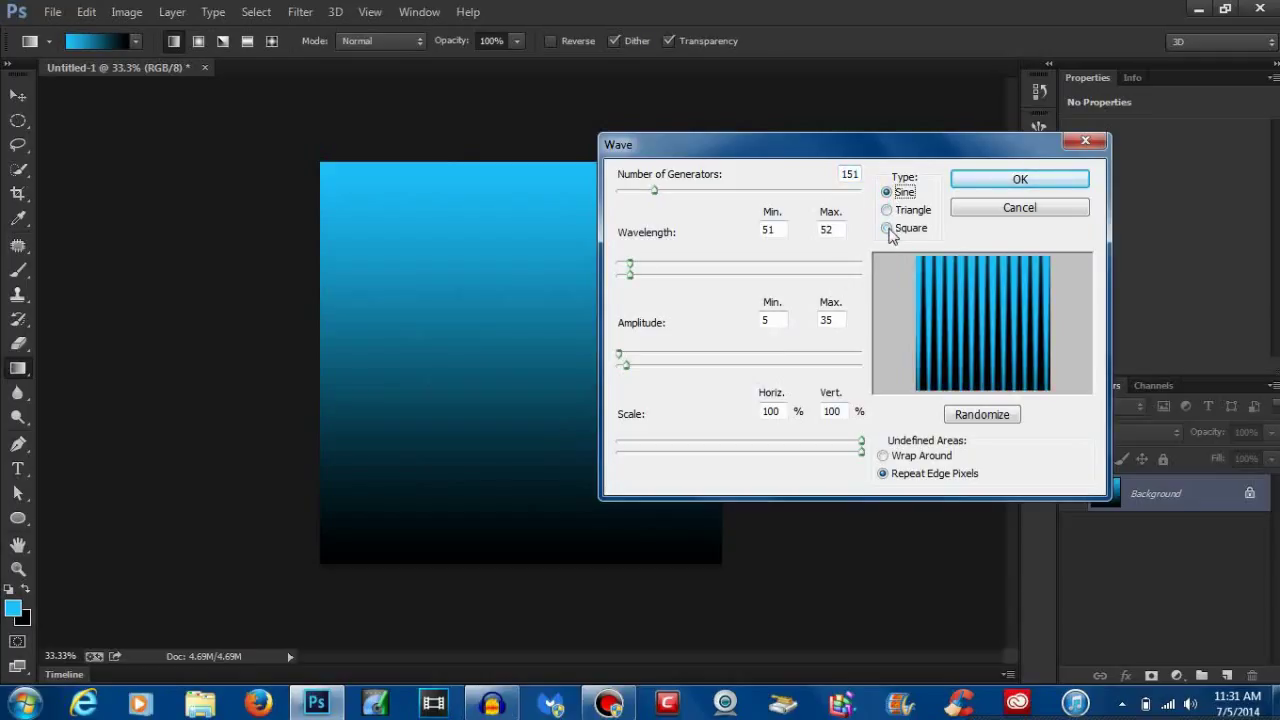
pyautogui.click(887, 228)
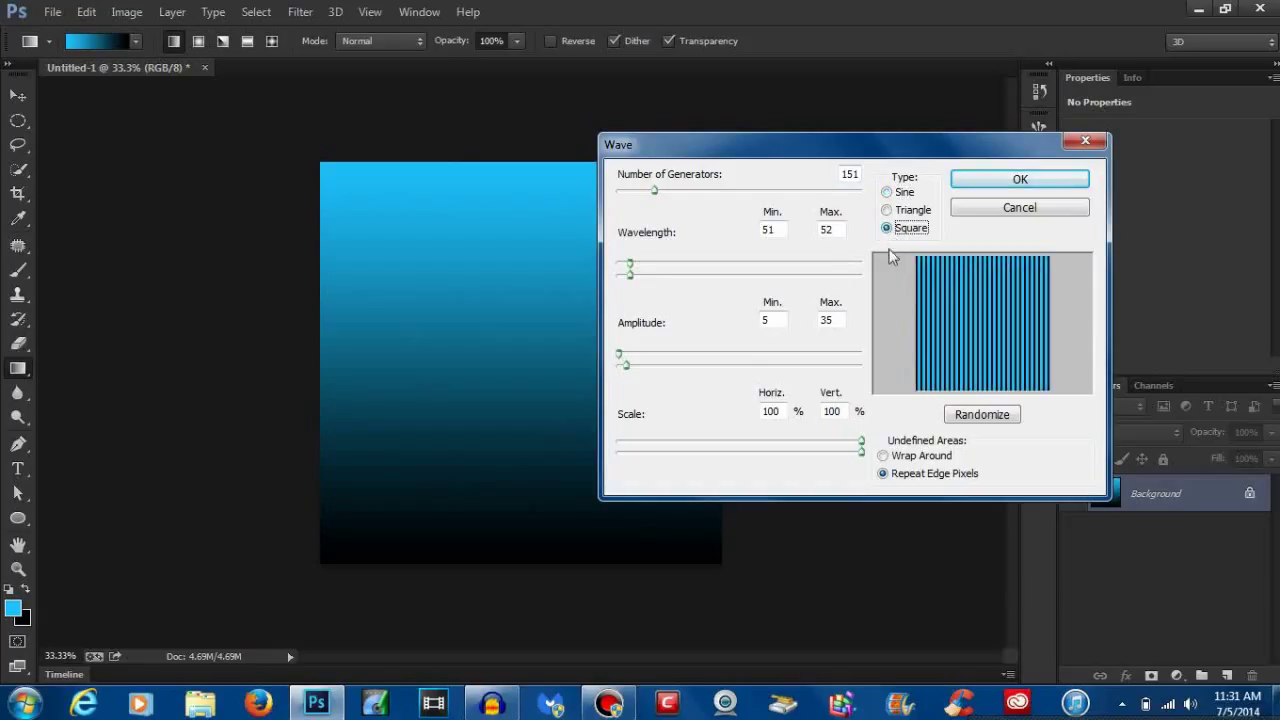
pyautogui.click(990, 182)
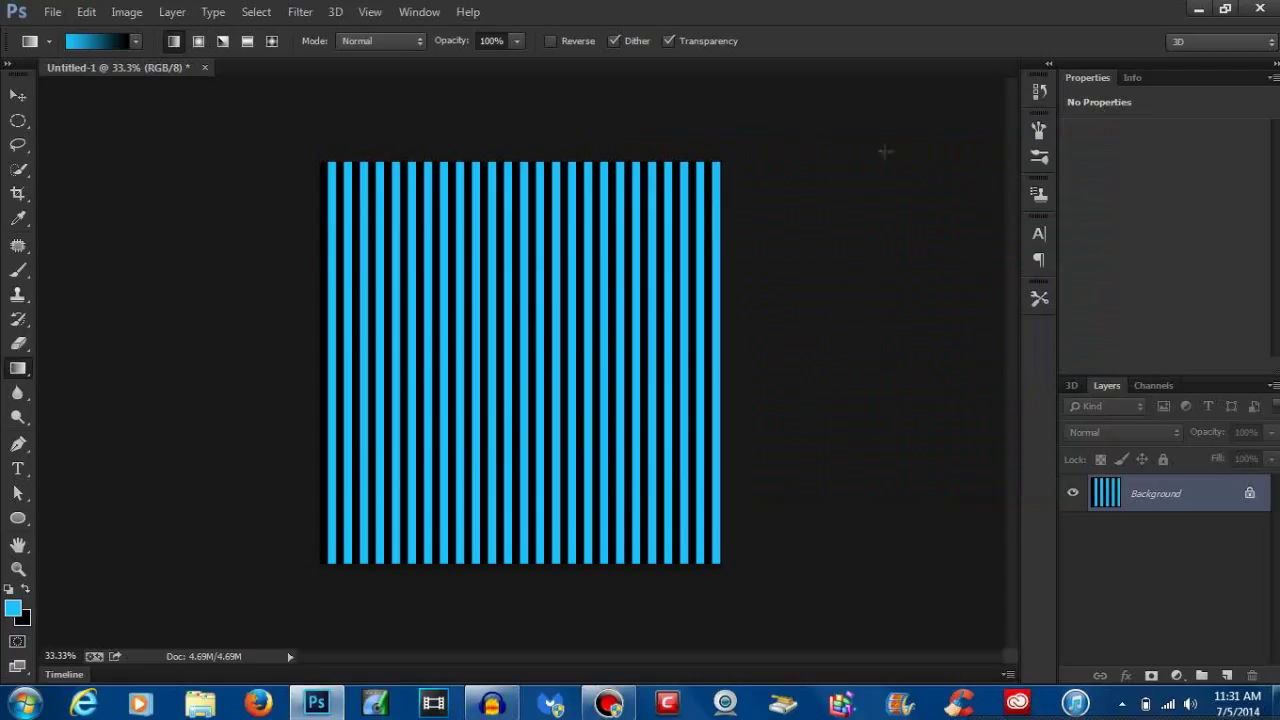
# Apply the Polar Coordinates distortion to the stripes, using Rectangular to Polar
pyautogui.click(311, 14)
pyautogui.moveTo(435, 238)
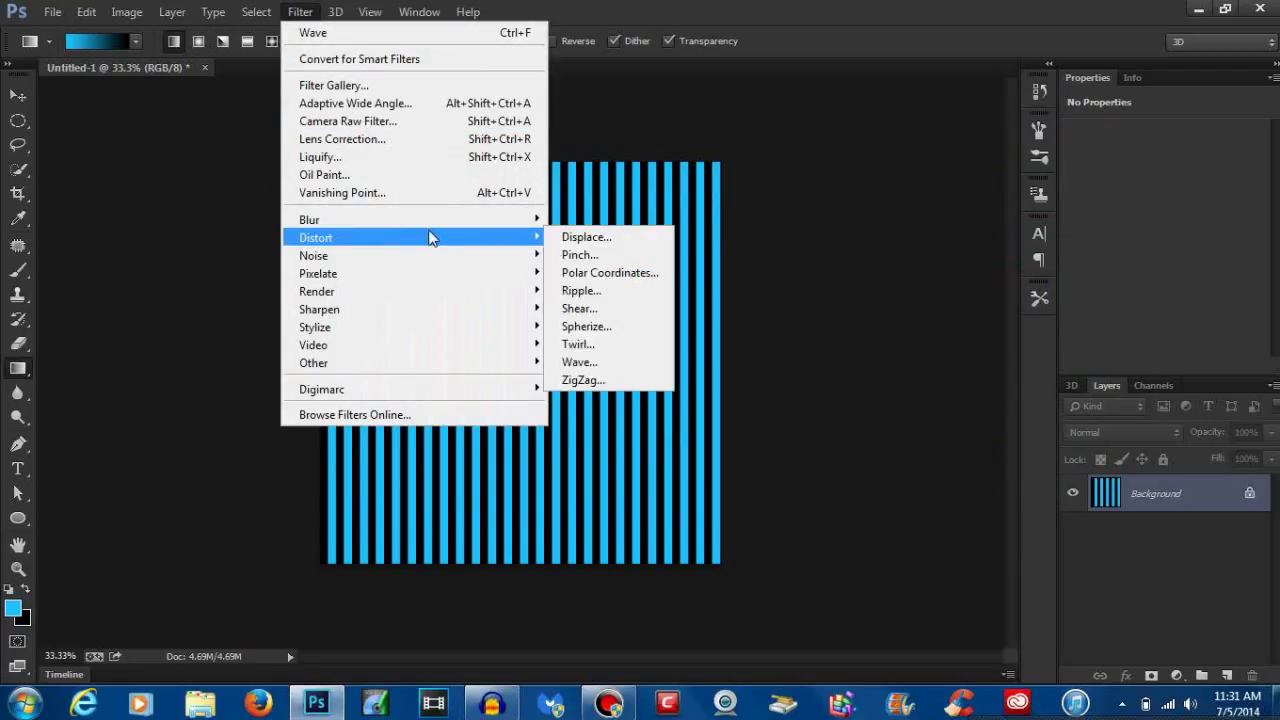
pyautogui.click(600, 274)
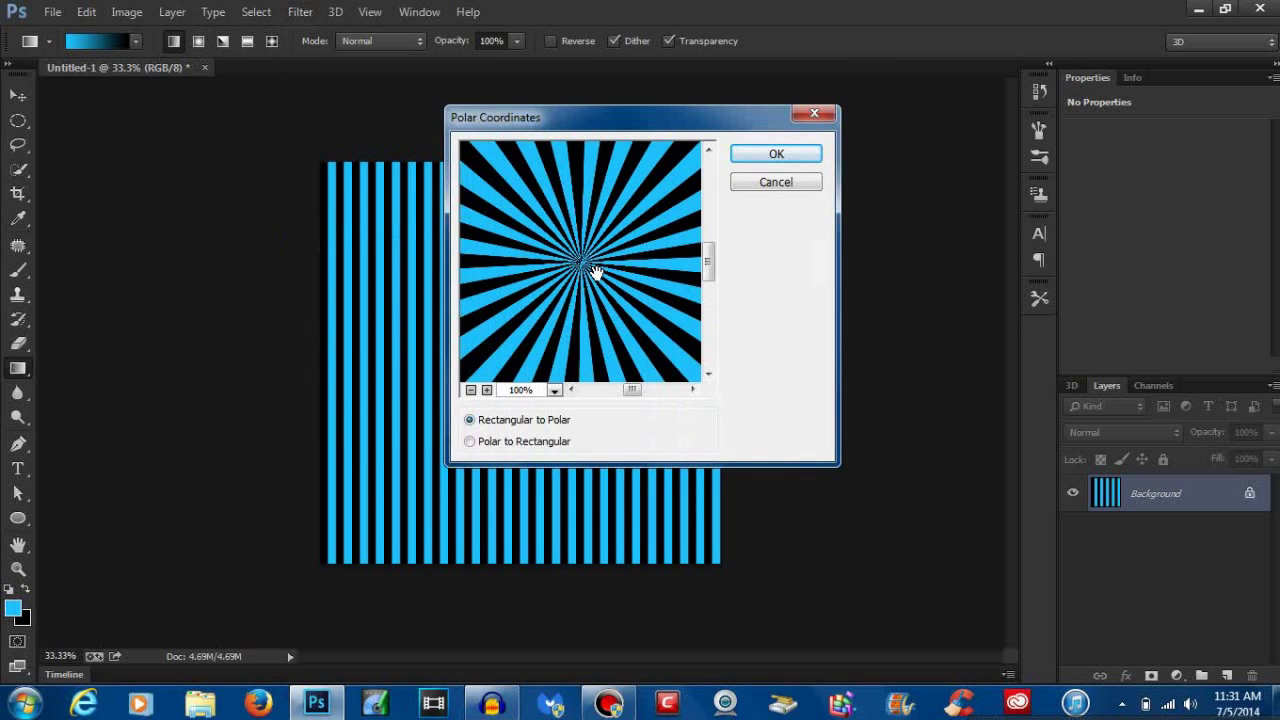
pyautogui.click(788, 158)
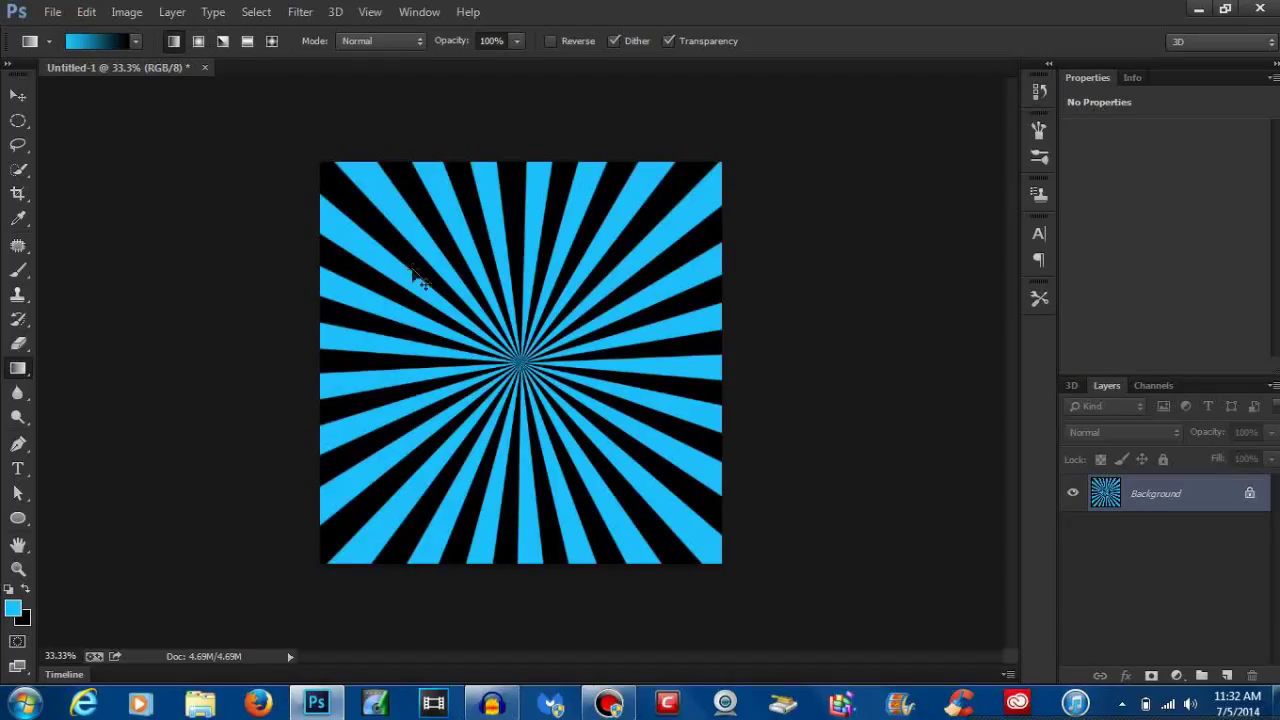
# Create a second document at 1280 × 720 pixels and fill it with a blue-to-black gradient from the upper to the lower edge
pyautogui.hotkey('ctrl', 'n')
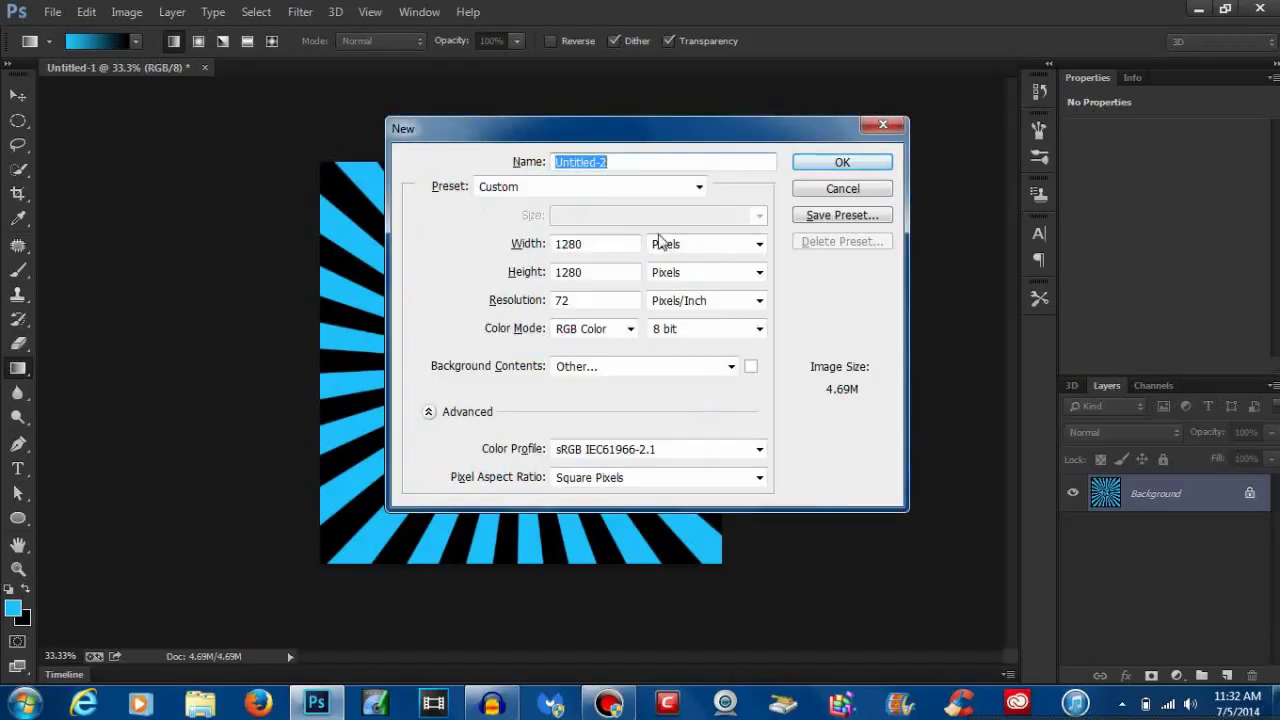
pyautogui.doubleClick(575, 272)
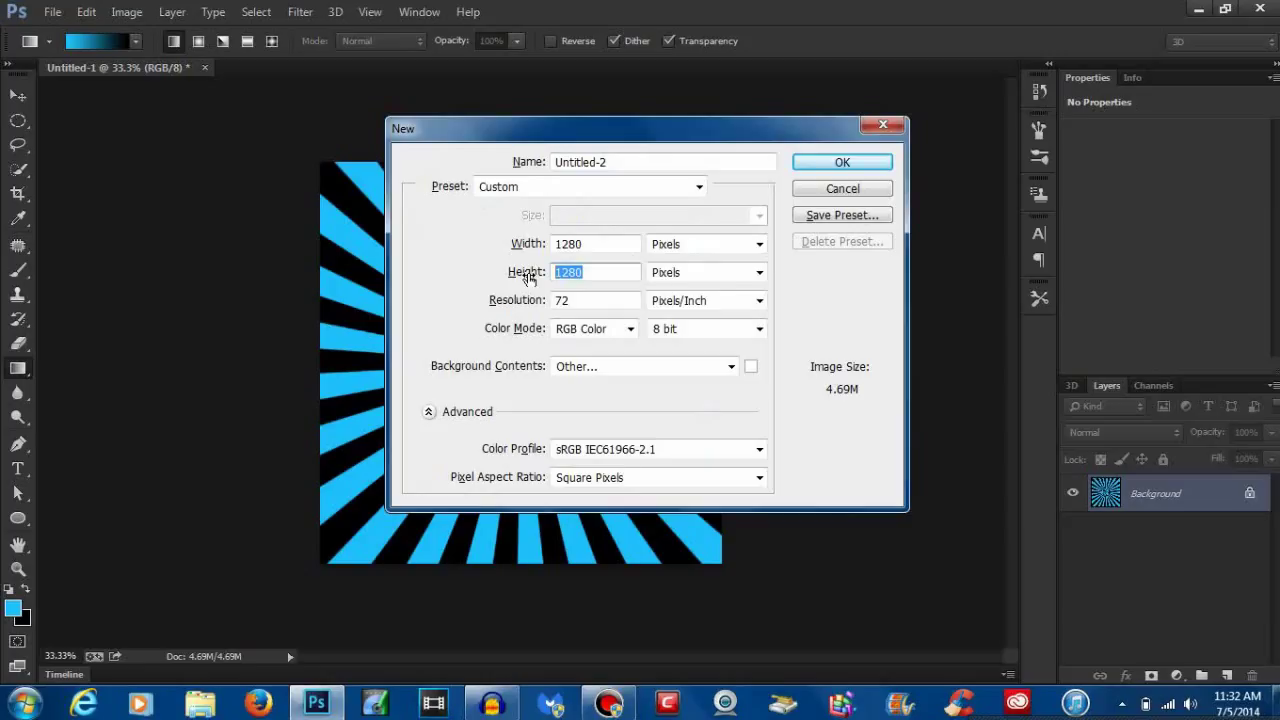
pyautogui.write('720')
pyautogui.press('Return')
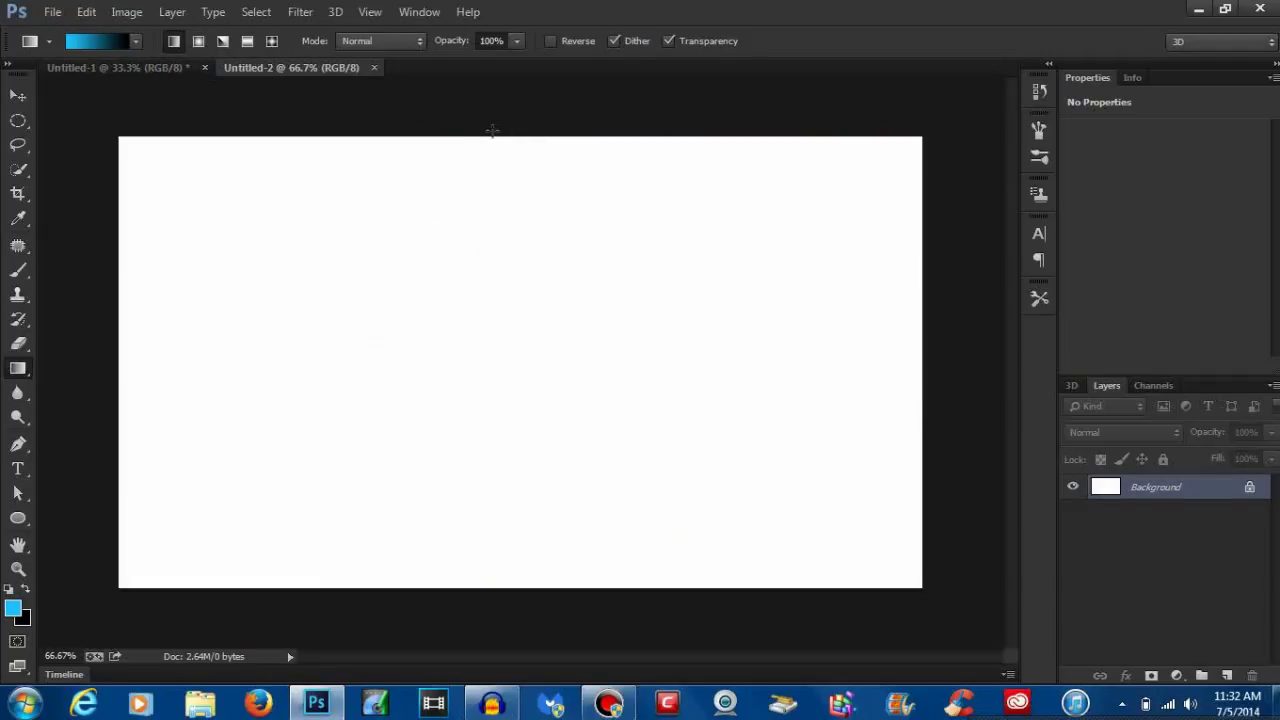
pyautogui.moveTo(492, 130); pyautogui.dragTo(495, 590)
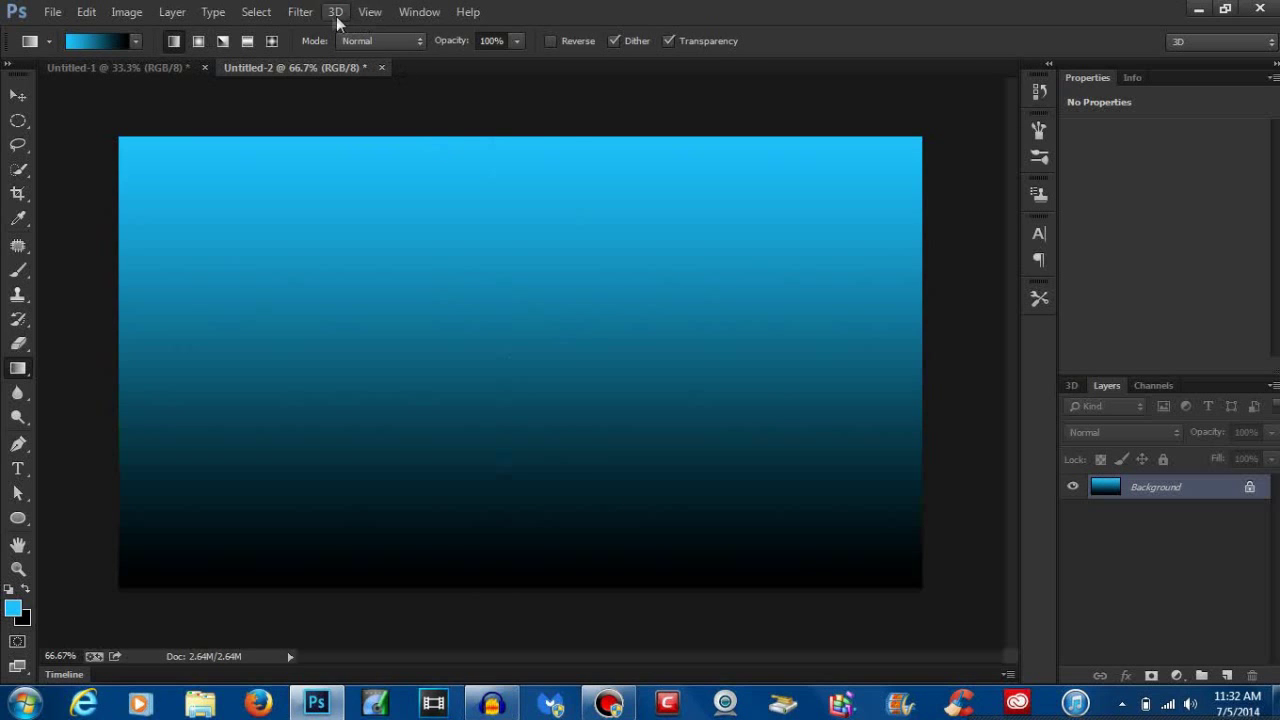
# Apply the Wave distortion to the 1280 × 720 gradient, keeping the same settings as before
pyautogui.click(300, 12)
pyautogui.moveTo(335, 12)
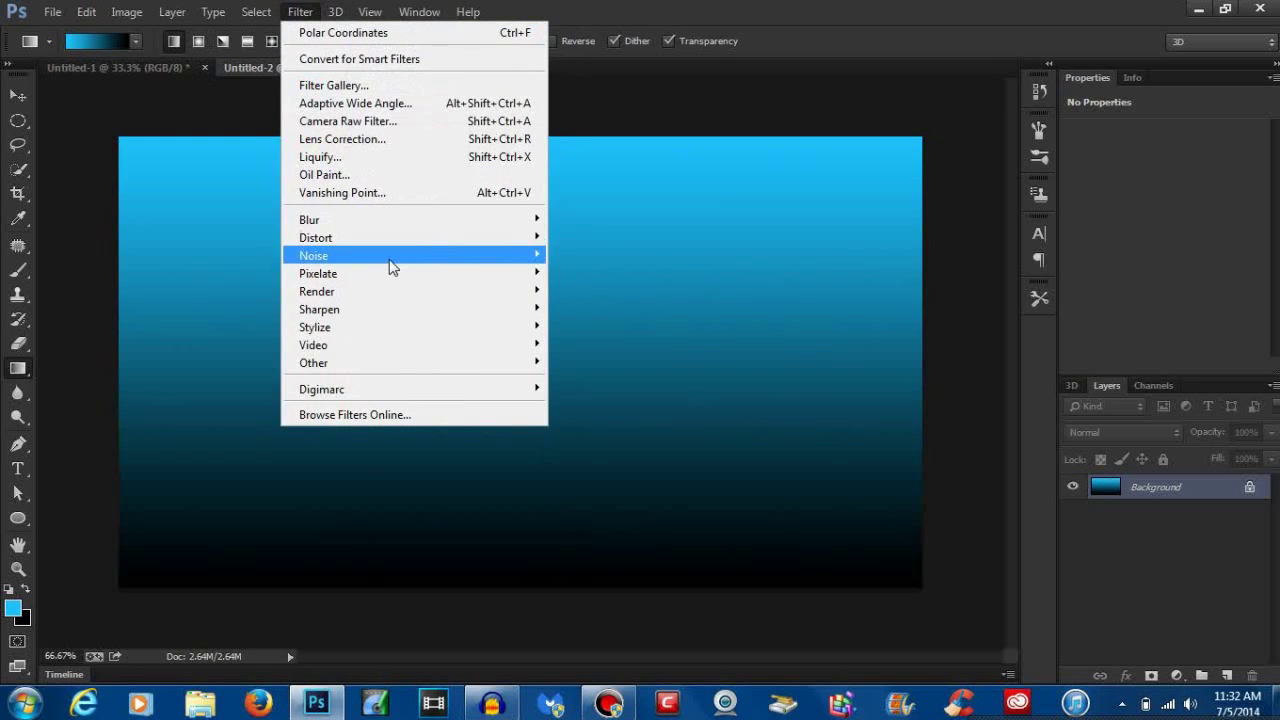
pyautogui.moveTo(457, 247)
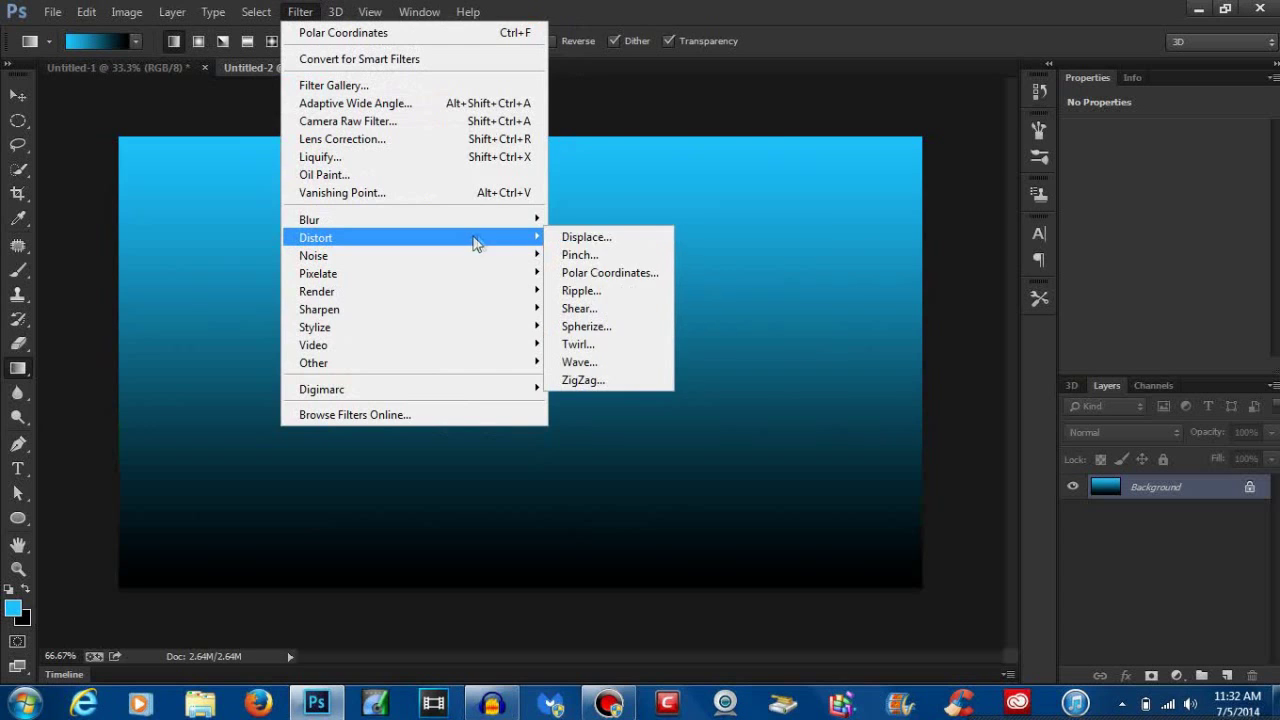
pyautogui.click(590, 362)
pyautogui.click(975, 183)
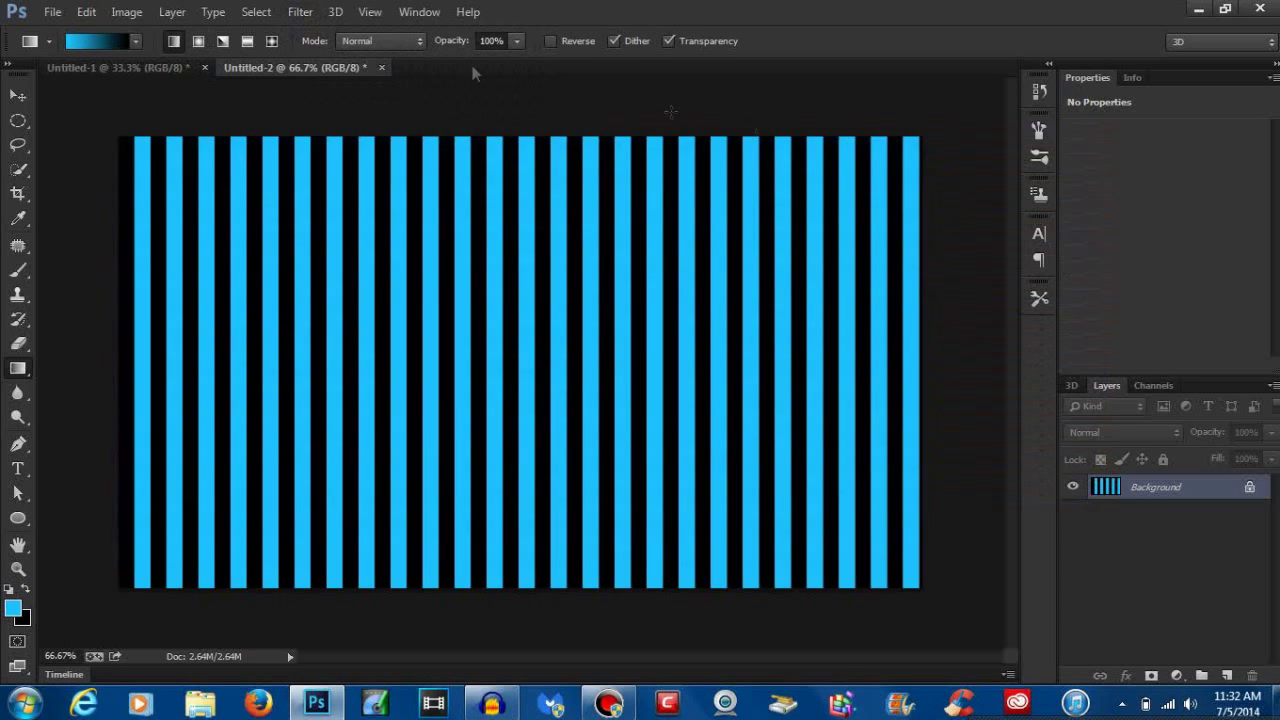
# Turn the stripes in the 1280 × 720 document into rays with the Polar Coordinates distortion
pyautogui.click(300, 12)
pyautogui.moveTo(525, 238)
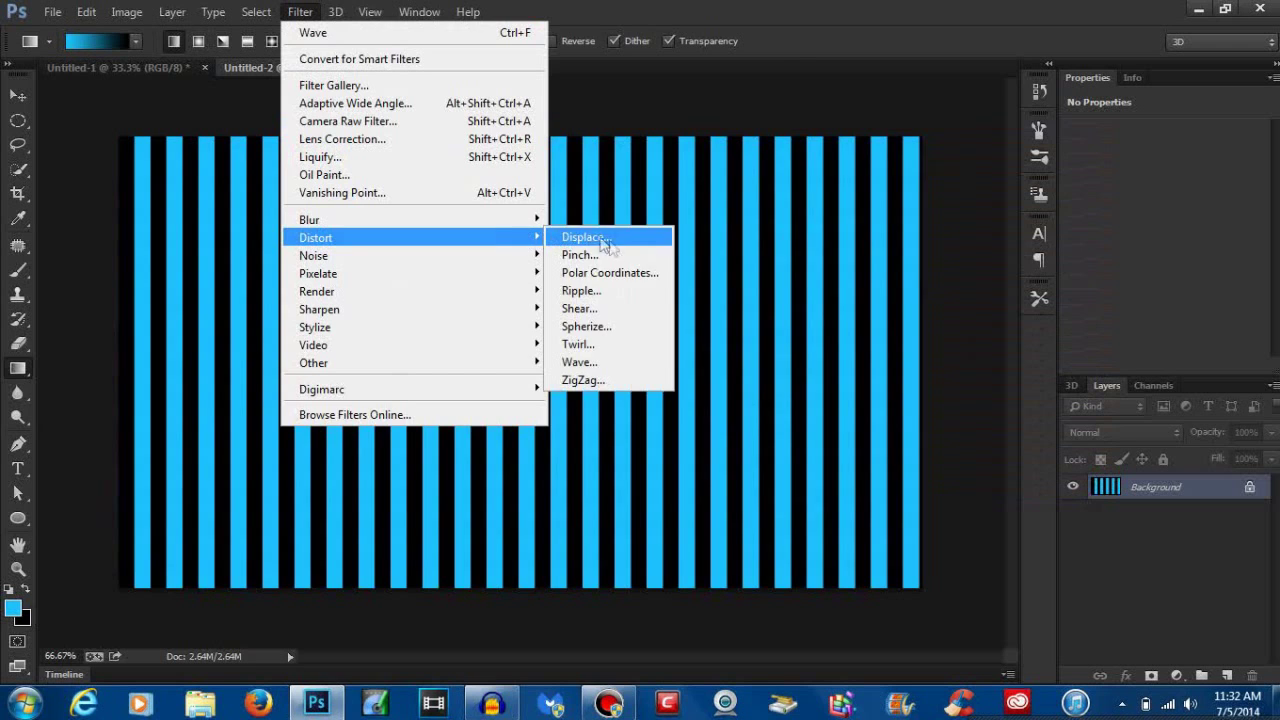
pyautogui.click(625, 286)
pyautogui.click(772, 153)
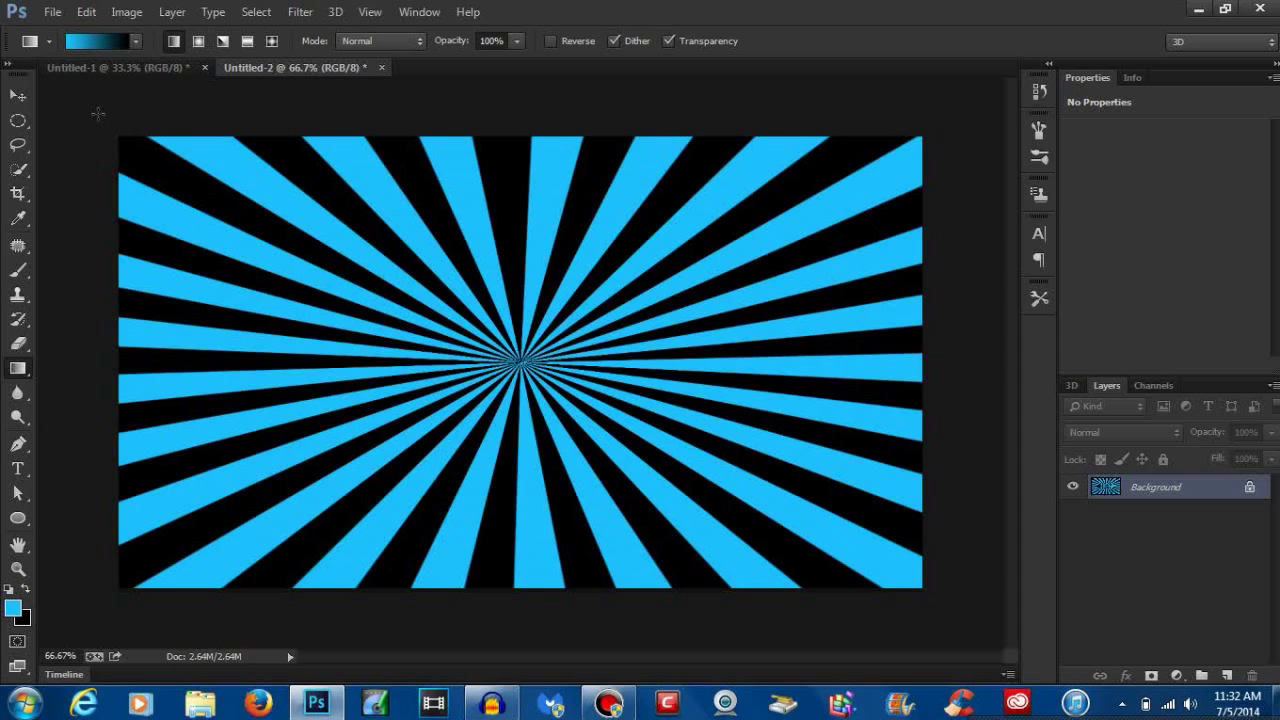
# Compare the ray patterns in the square document and the 1280 × 720 document
pyautogui.click(126, 68)
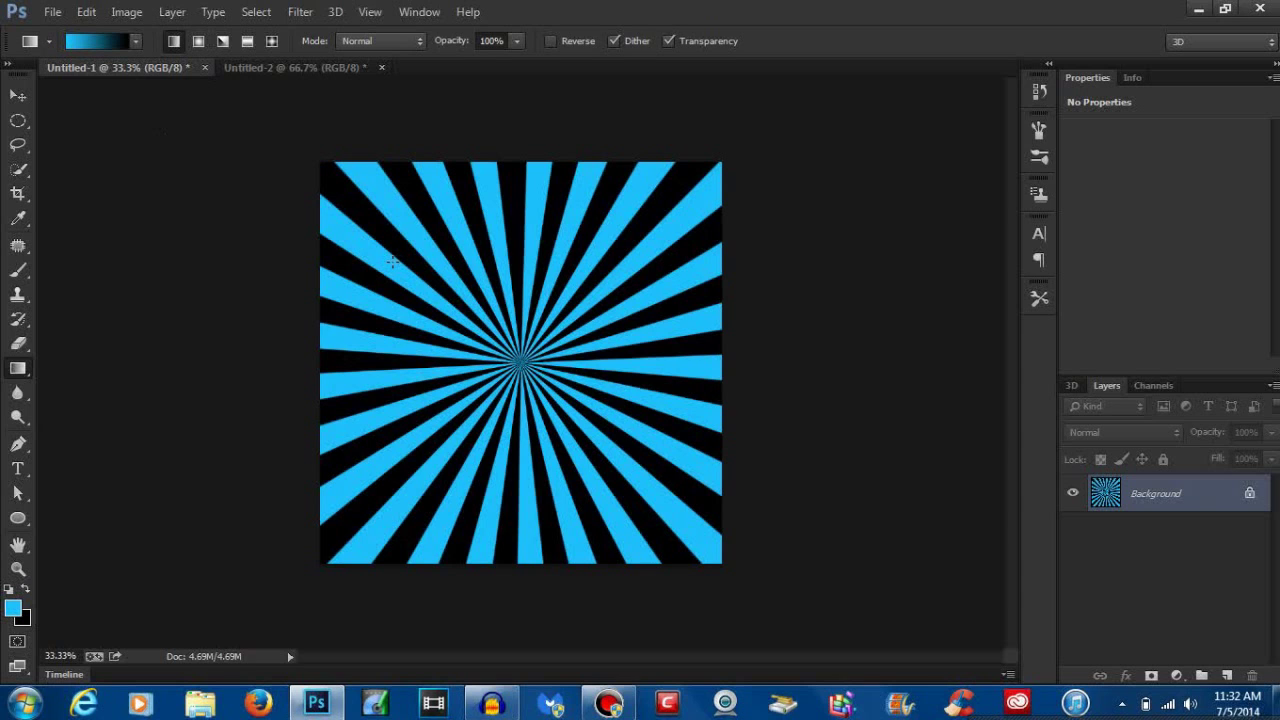
pyautogui.click(283, 72)
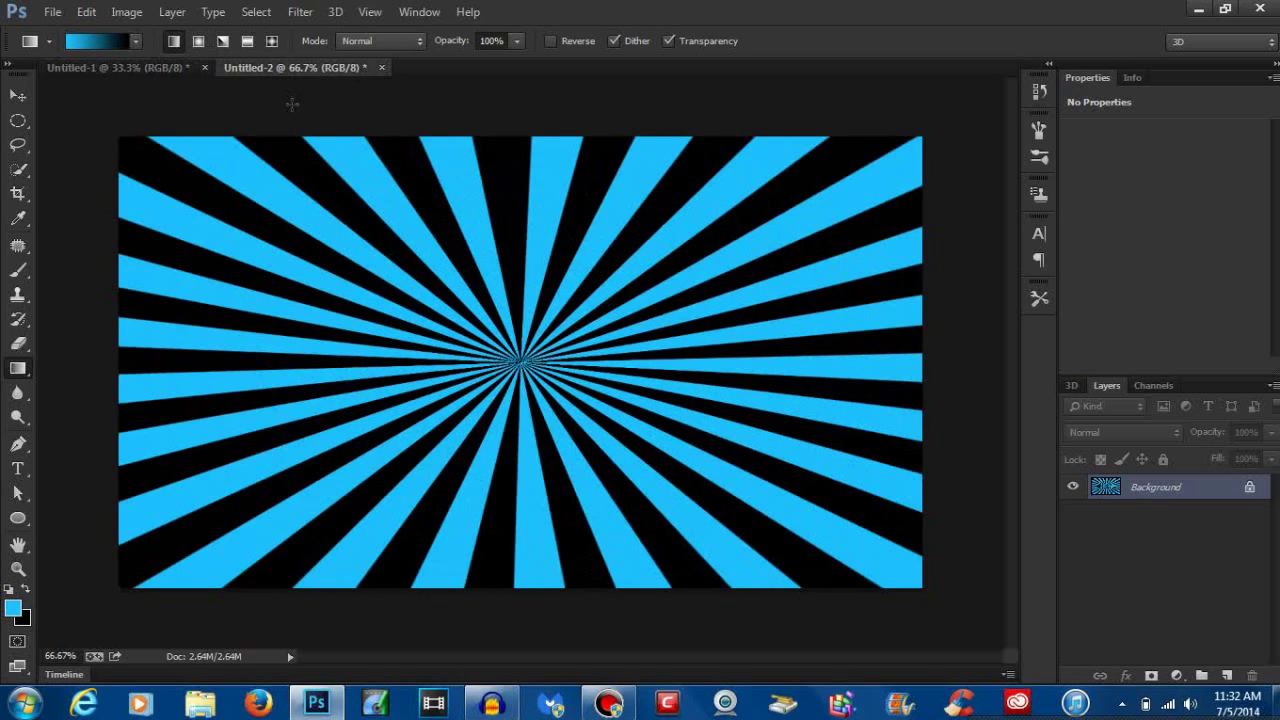
pyautogui.click(156, 69)
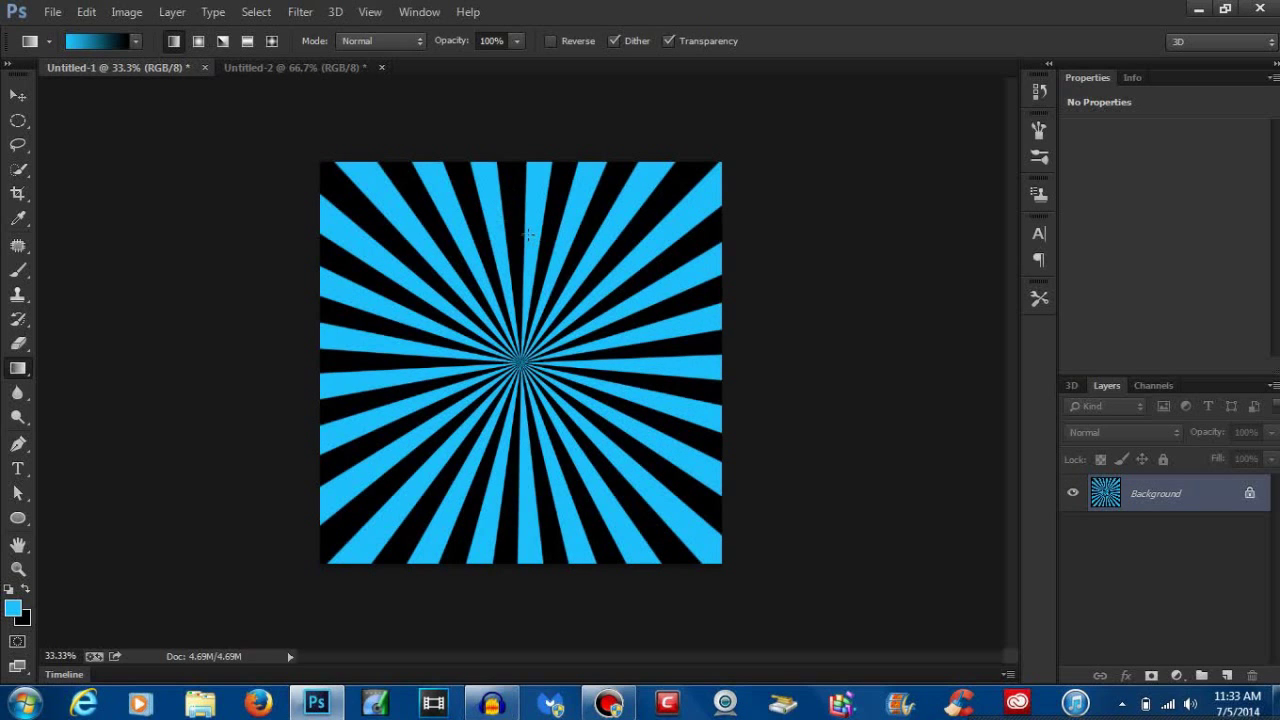
pyautogui.click(276, 66)
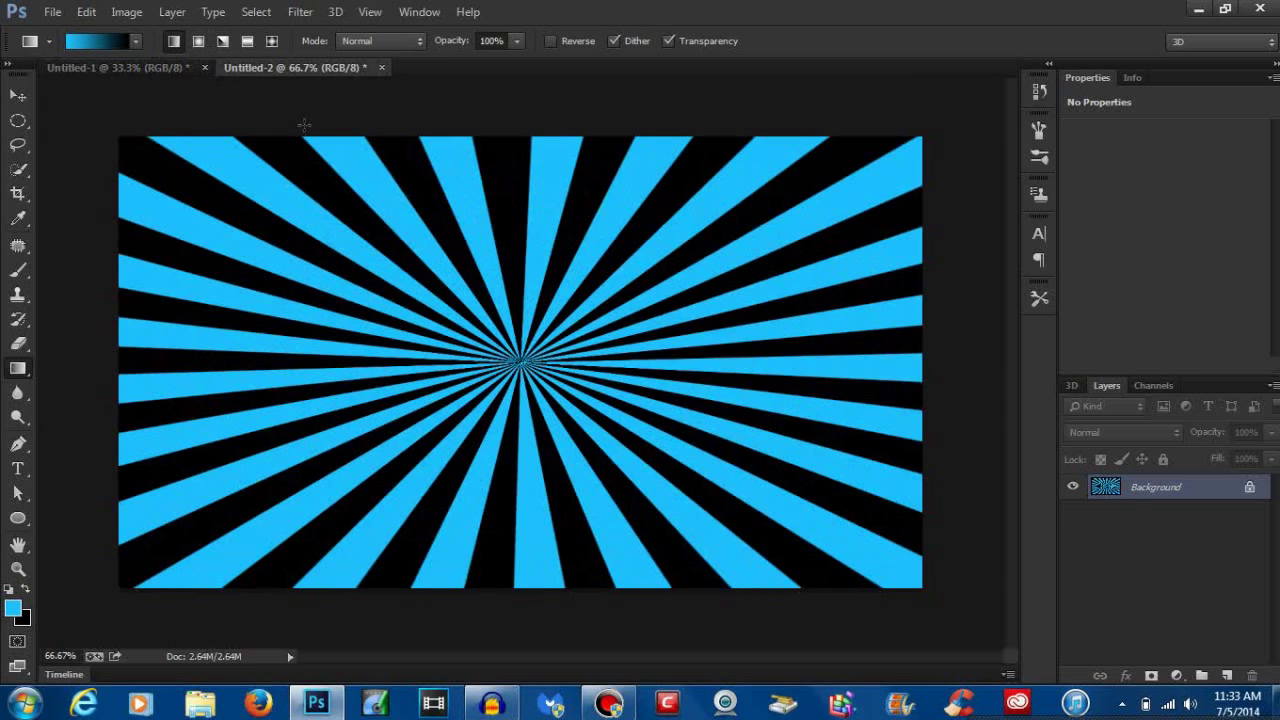
# Create a third document at 1280 × 720 pixels and copy the sunburst from the square document into it as a layer
pyautogui.hotkey('ctrl', 'n')
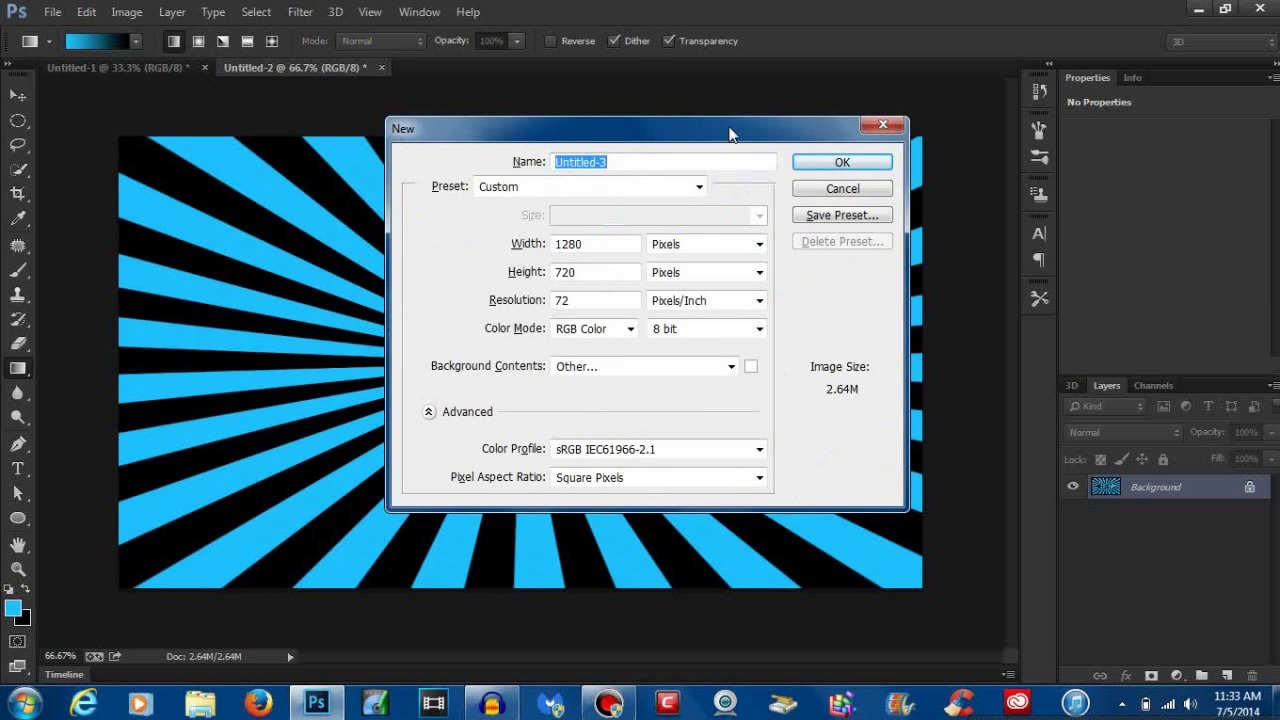
pyautogui.click(818, 162)
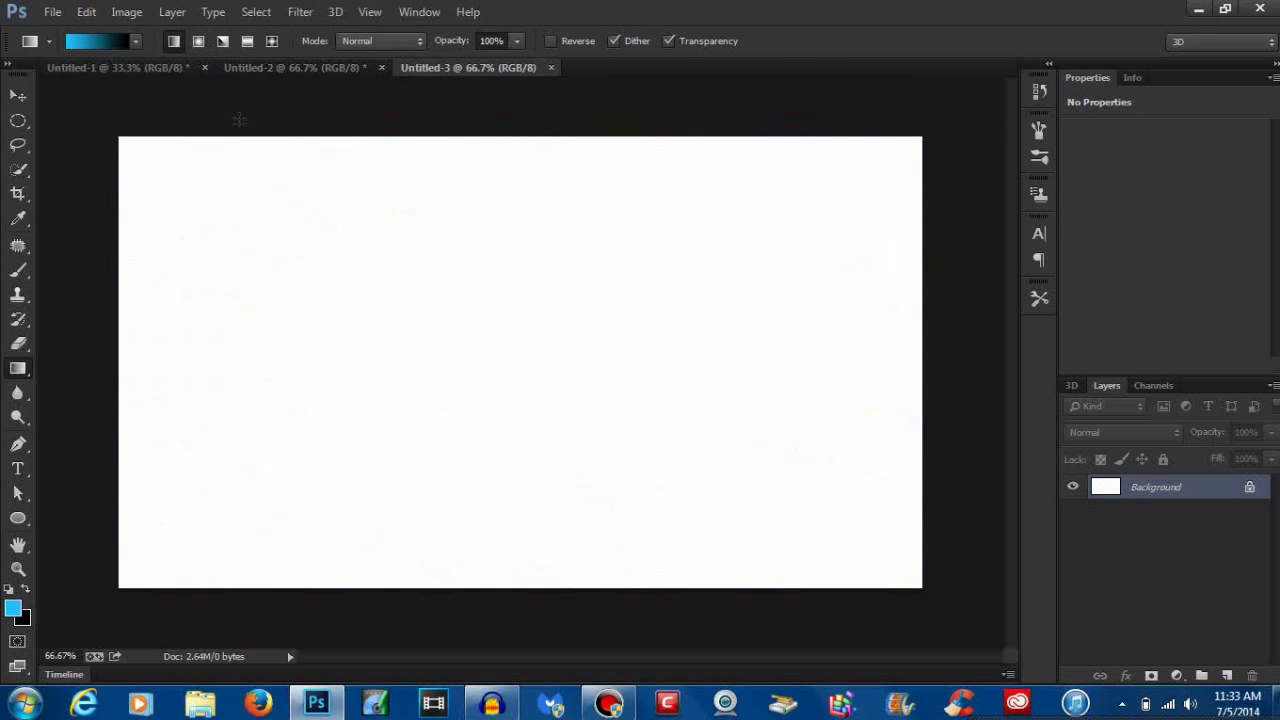
pyautogui.click(123, 68)
pyautogui.click(18, 96)
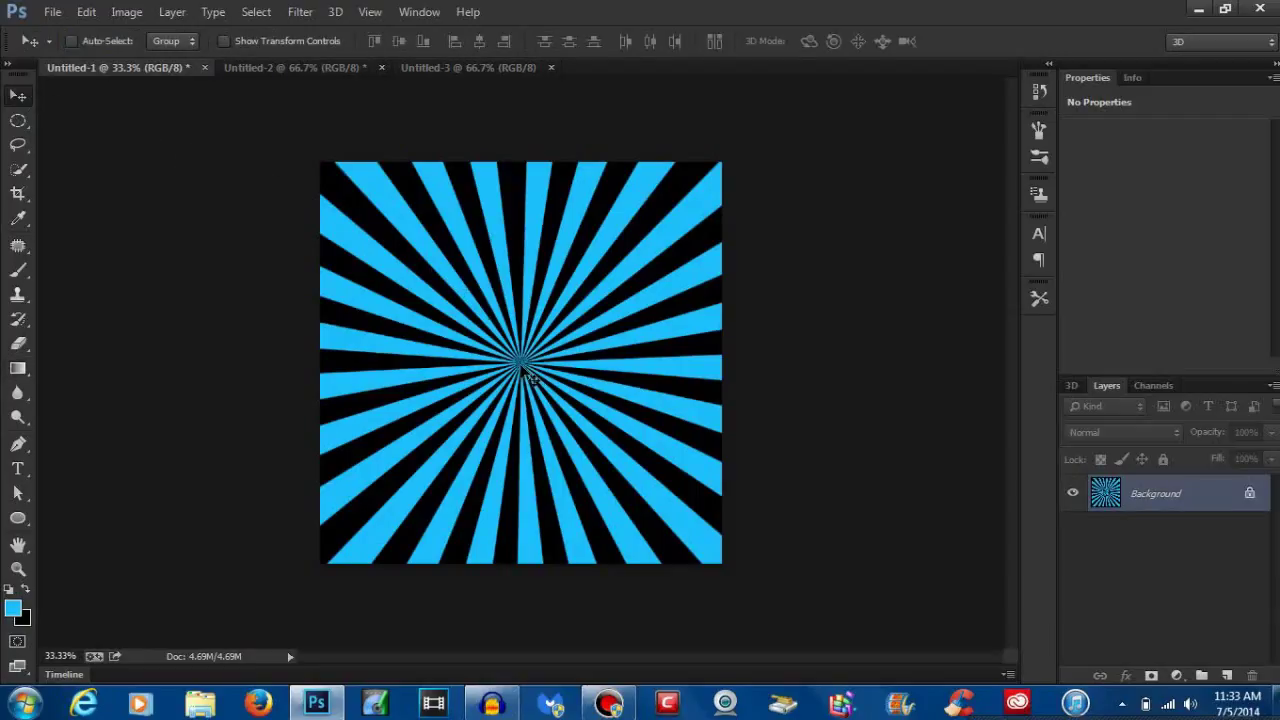
pyautogui.moveTo(520, 362); pyautogui.dragTo(465, 222)
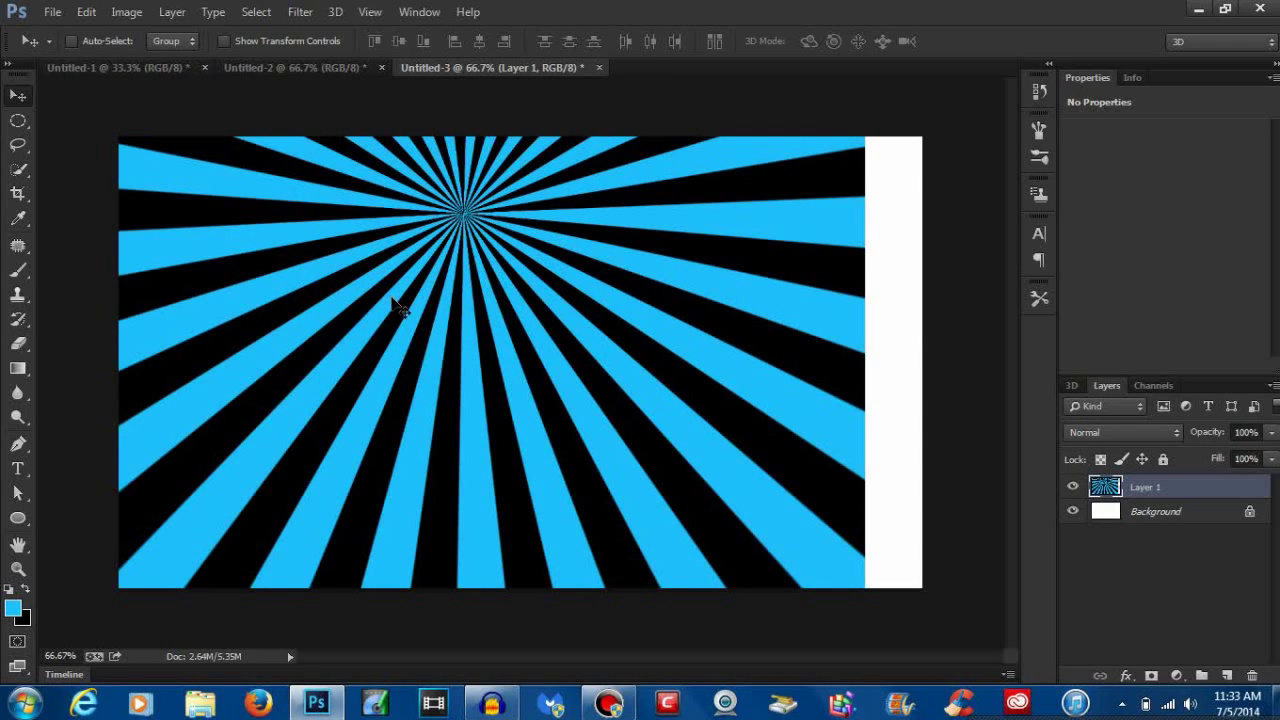
# Centre the sunburst layer vertically and horizontally on the entire canvas of the third document, and clear the selection
pyautogui.hotkey('ctrl', 'a')
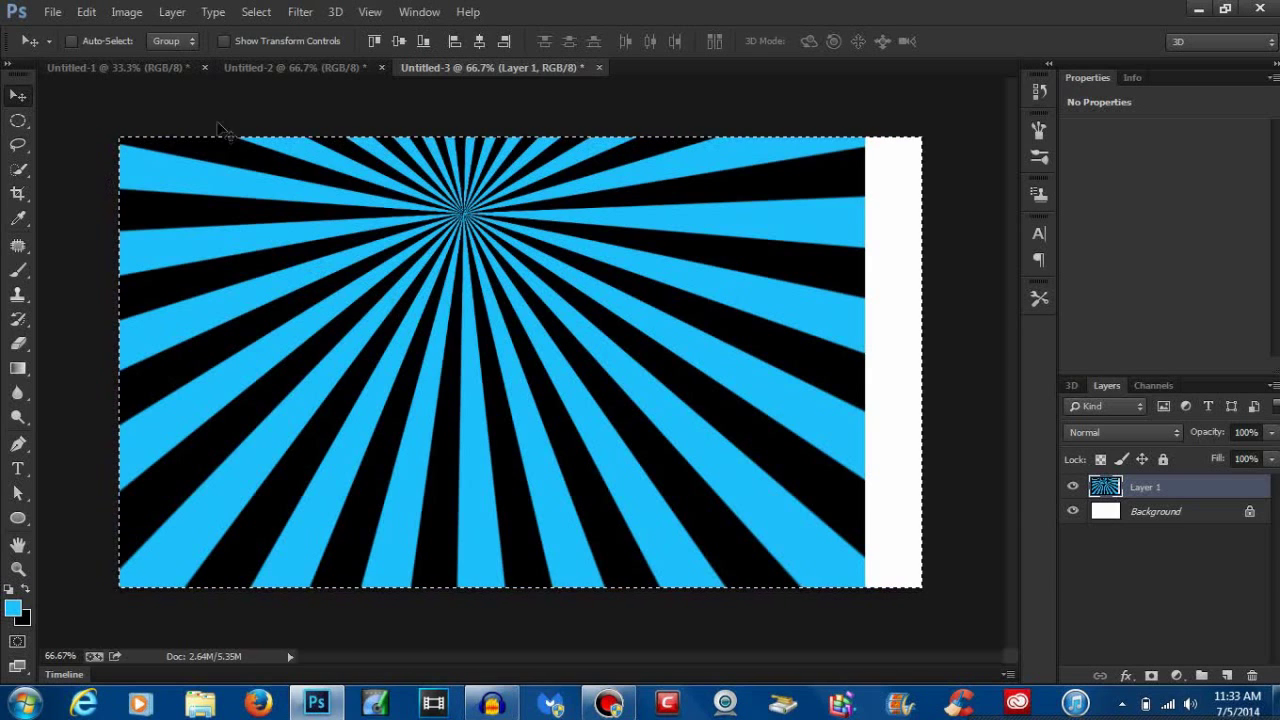
pyautogui.click(400, 41)
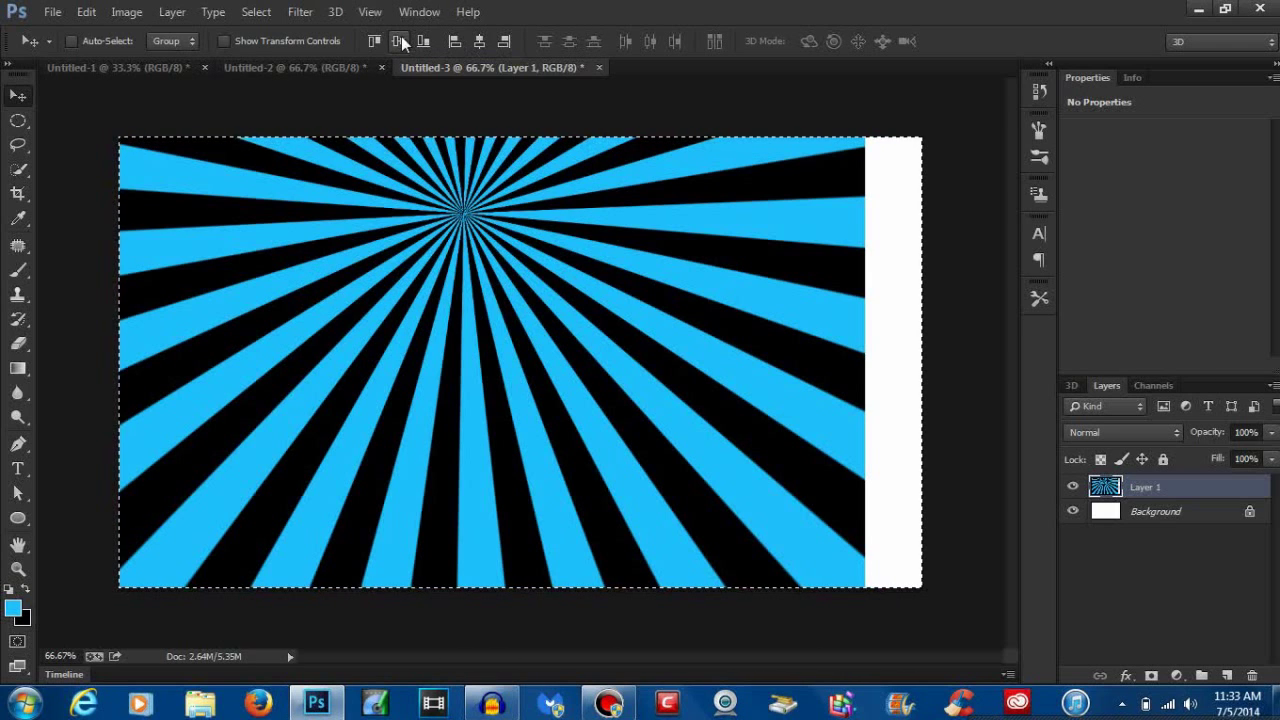
pyautogui.click(480, 41)
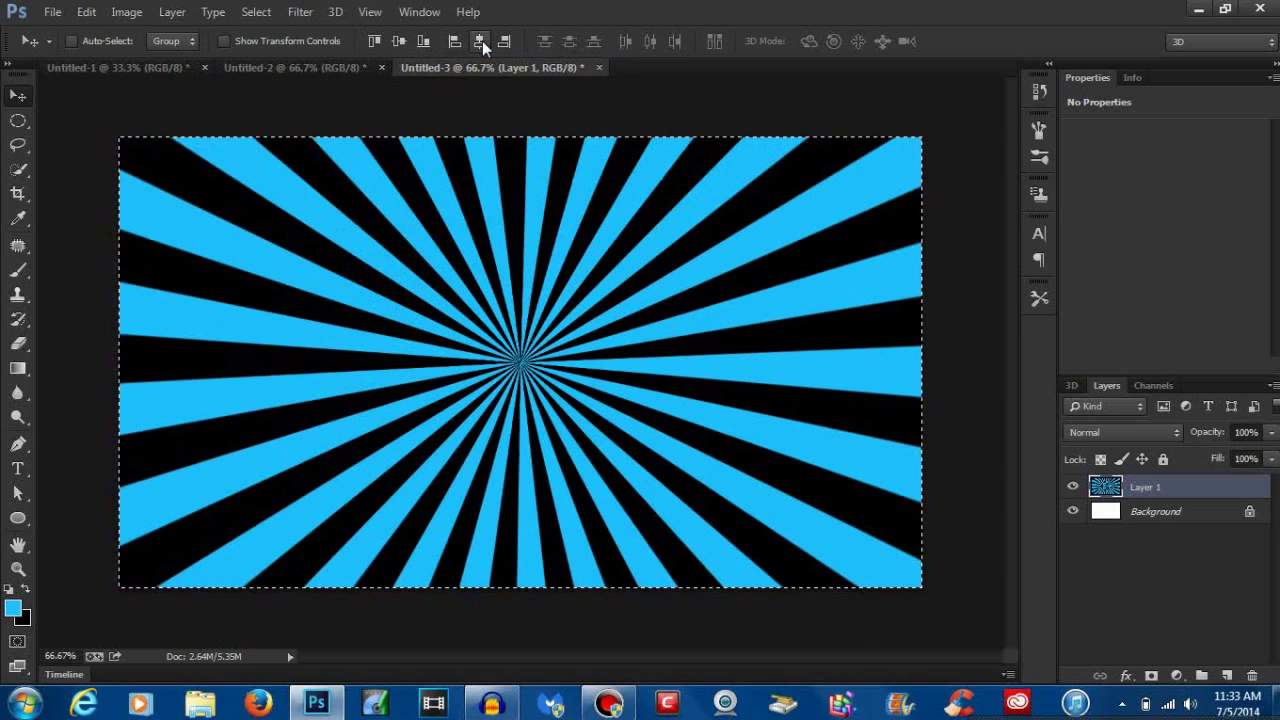
pyautogui.hotkey('ctrl', 'd')
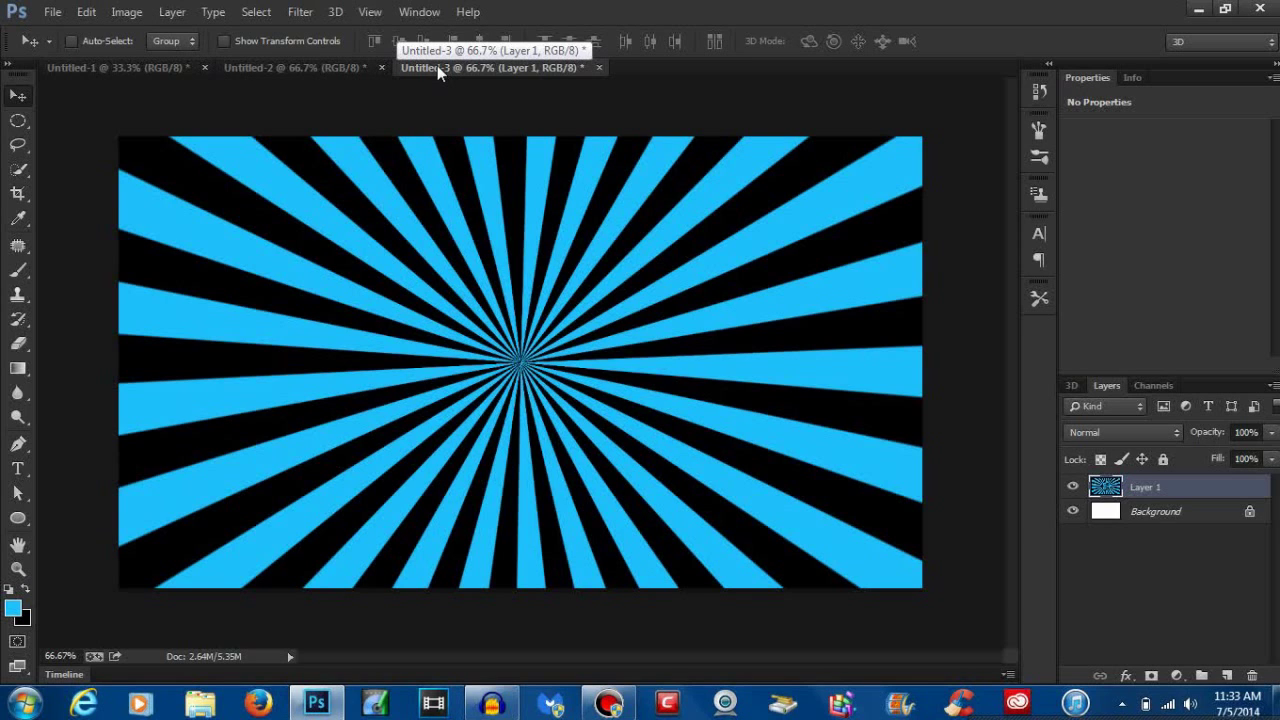
# Compare the centred sunburst in the third document with the rays generated directly in the second 1280 × 720 document
pyautogui.click(320, 68)
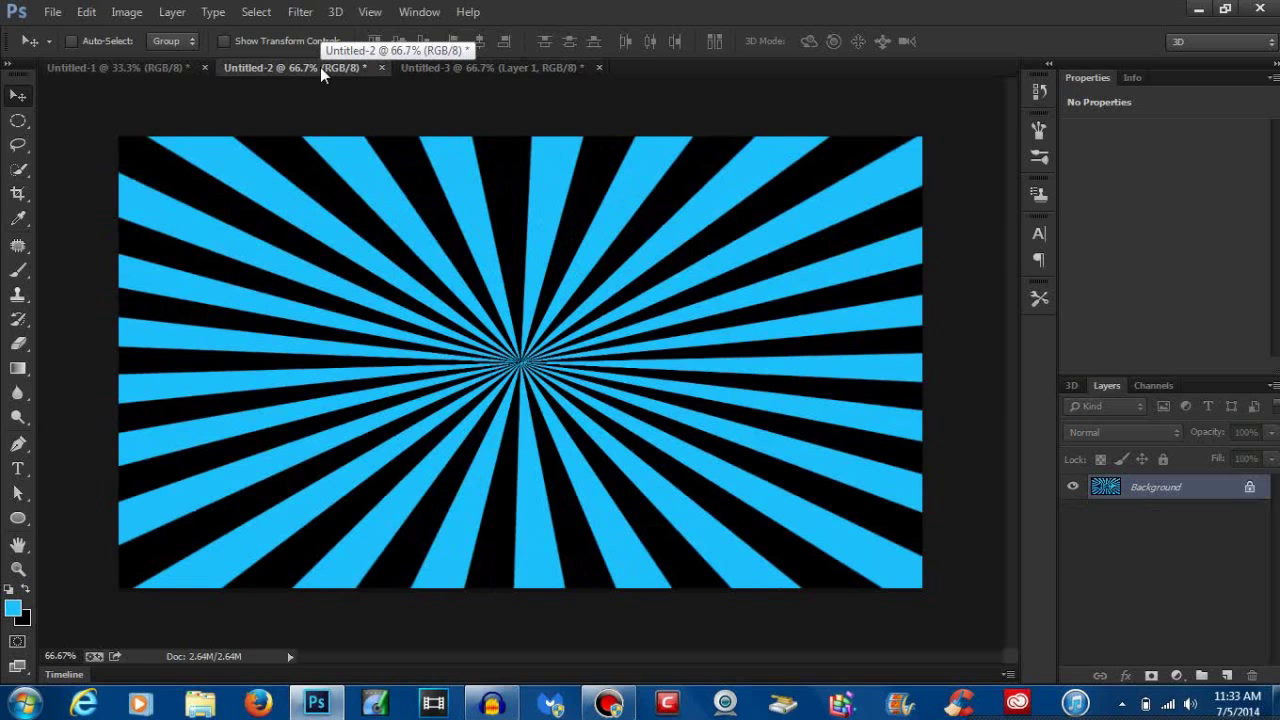
pyautogui.click(441, 68)
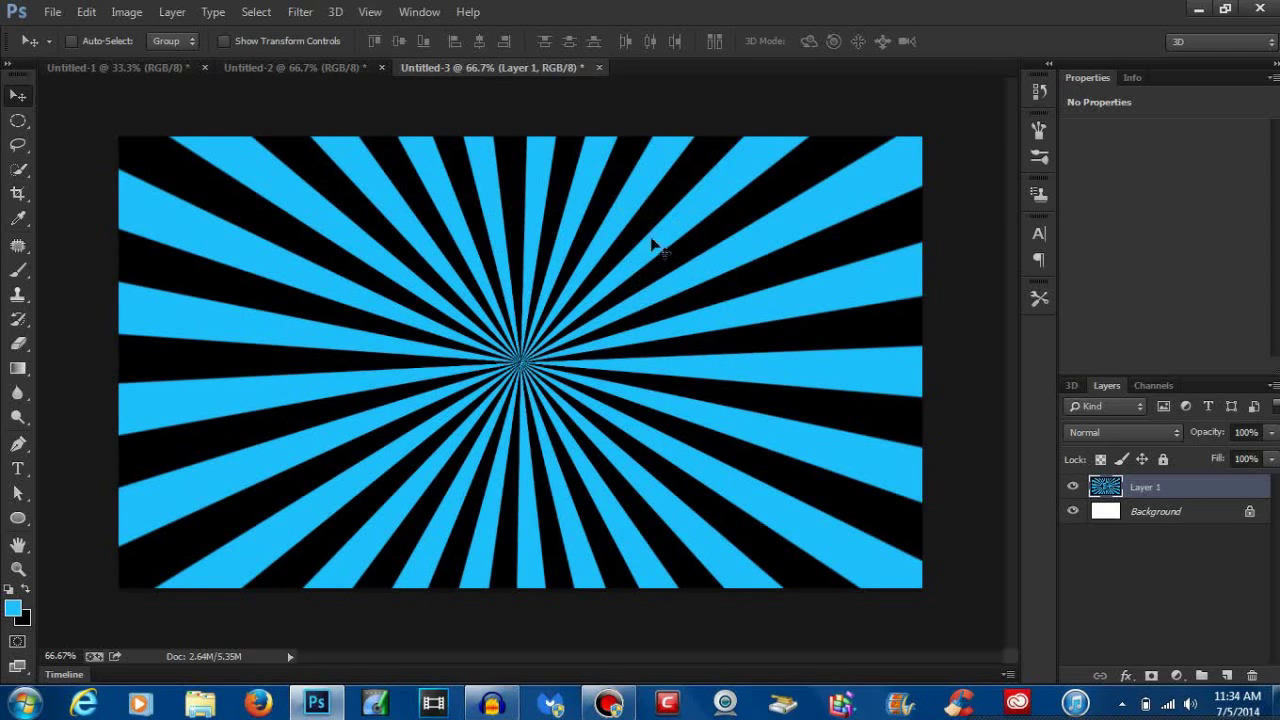
pyautogui.click(279, 68)
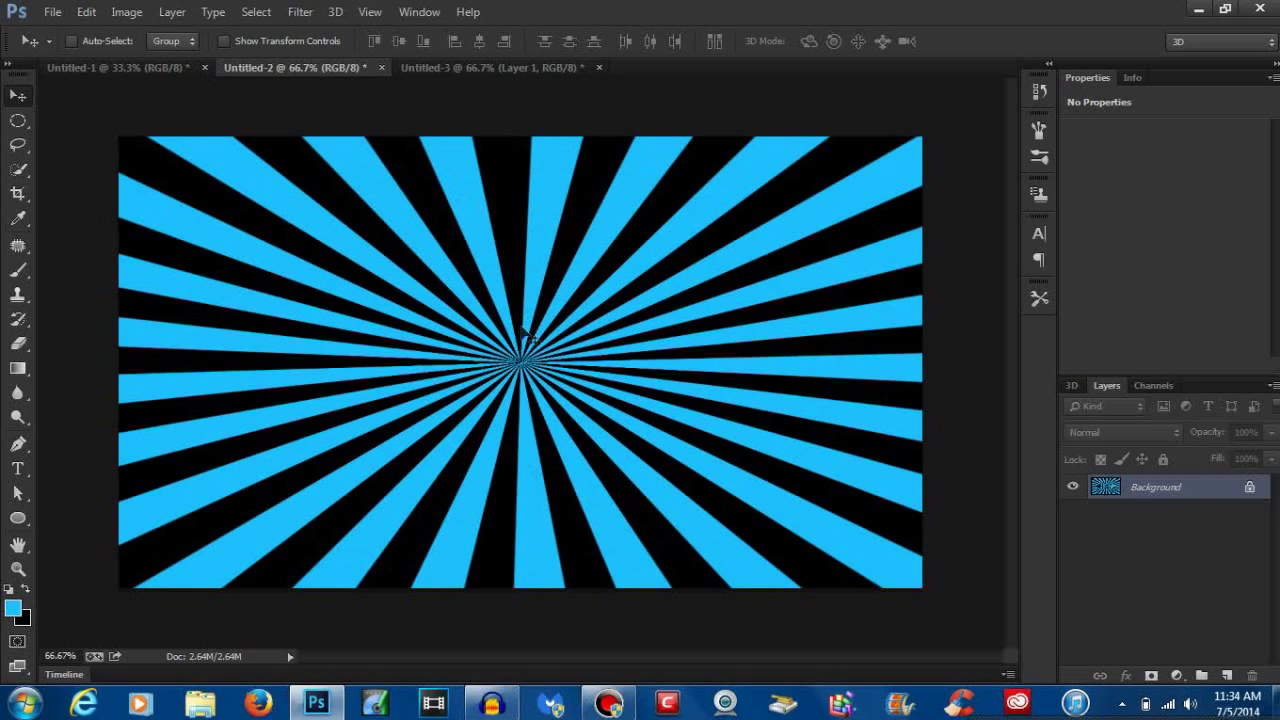
pyautogui.click(463, 68)
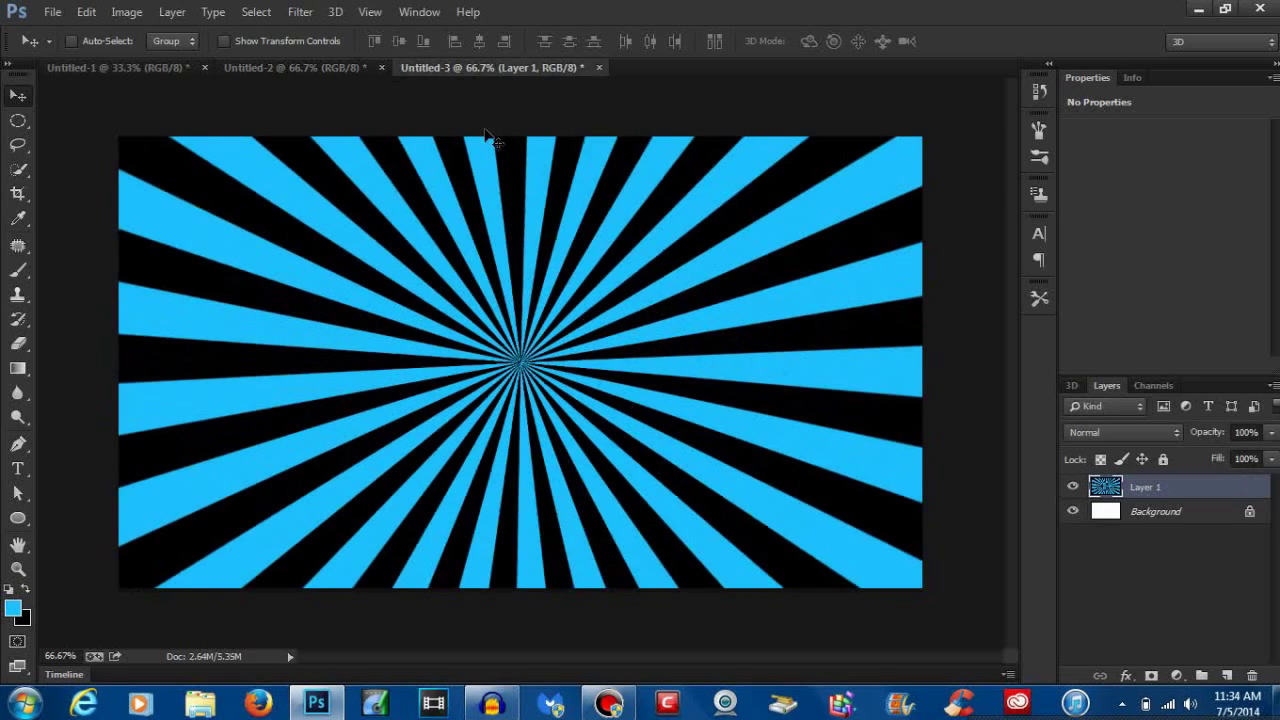